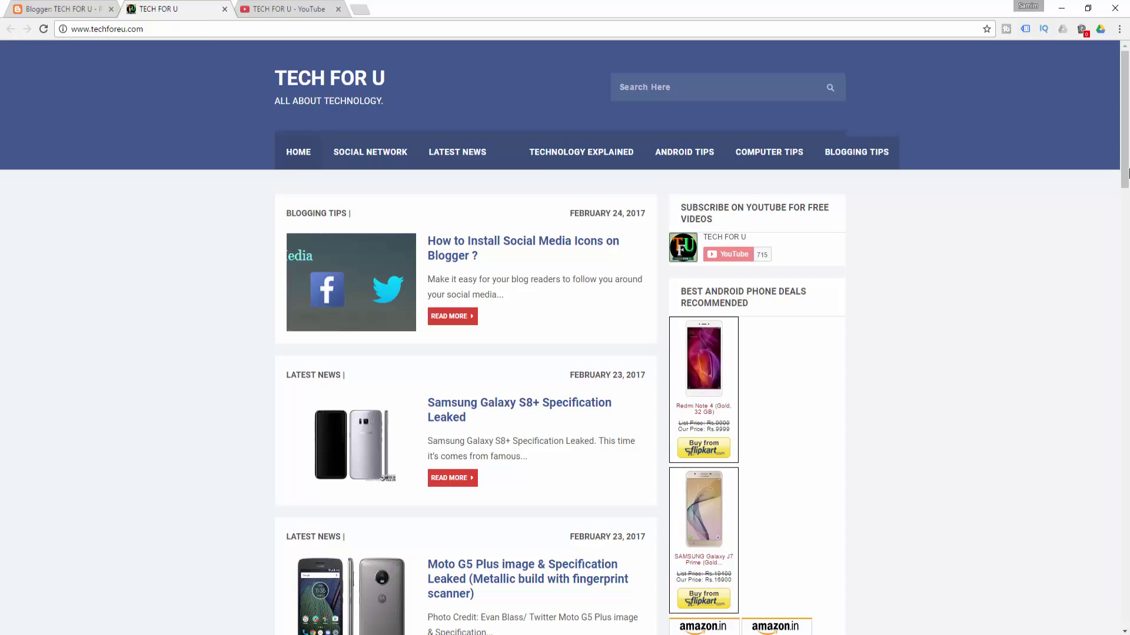
# Step: On the TECH FOR U blog, open the About Us and then Contact Us footer pages
pyautogui.scroll(-15, 1100, 402)
pyautogui.scroll(-10, 1099, 397)
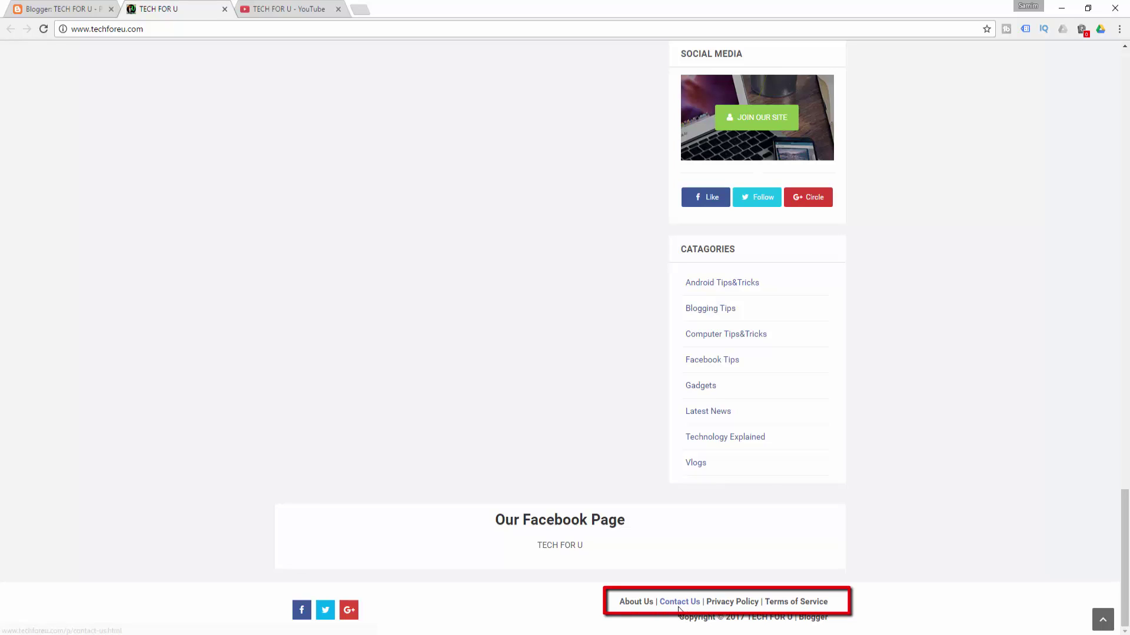
pyautogui.click(628, 605)
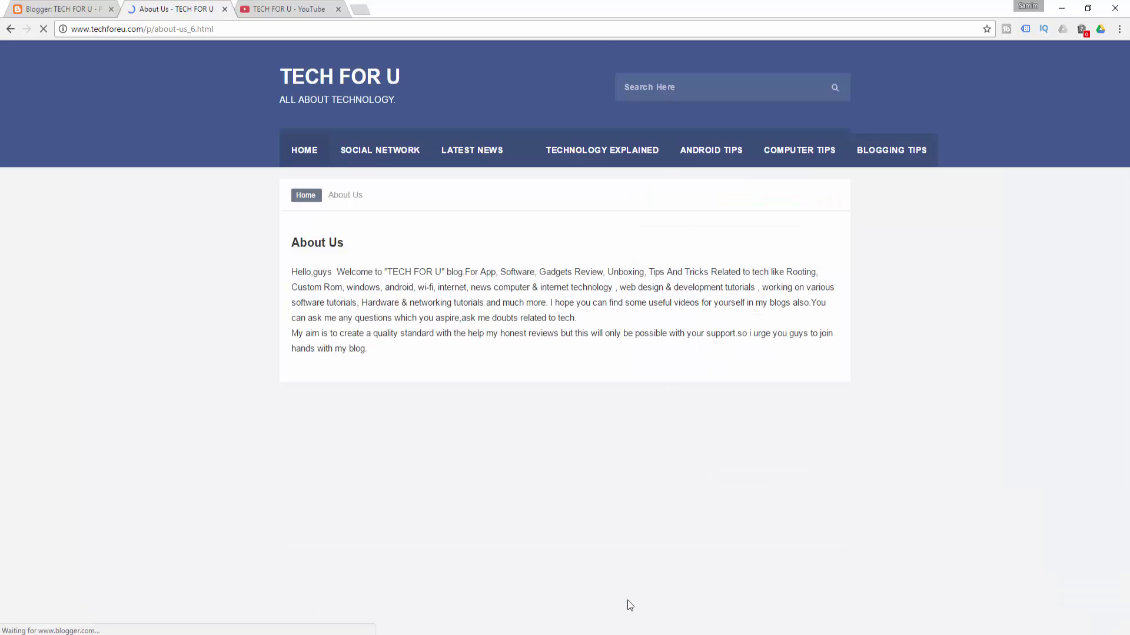
pyautogui.scroll(-5, 673, 571)
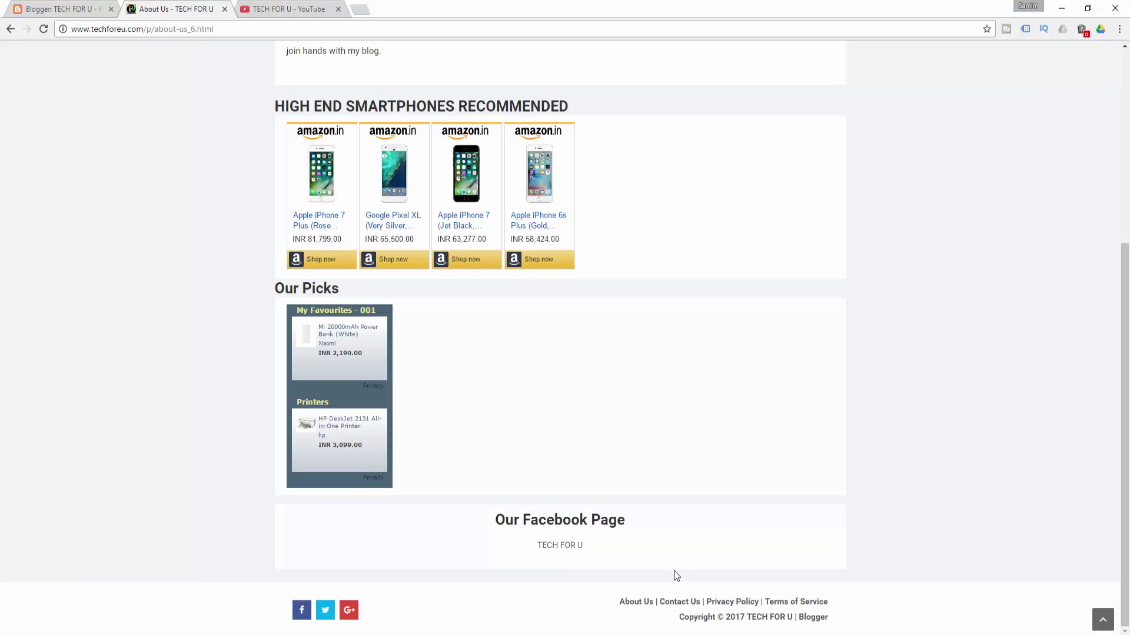
pyautogui.click(672, 601)
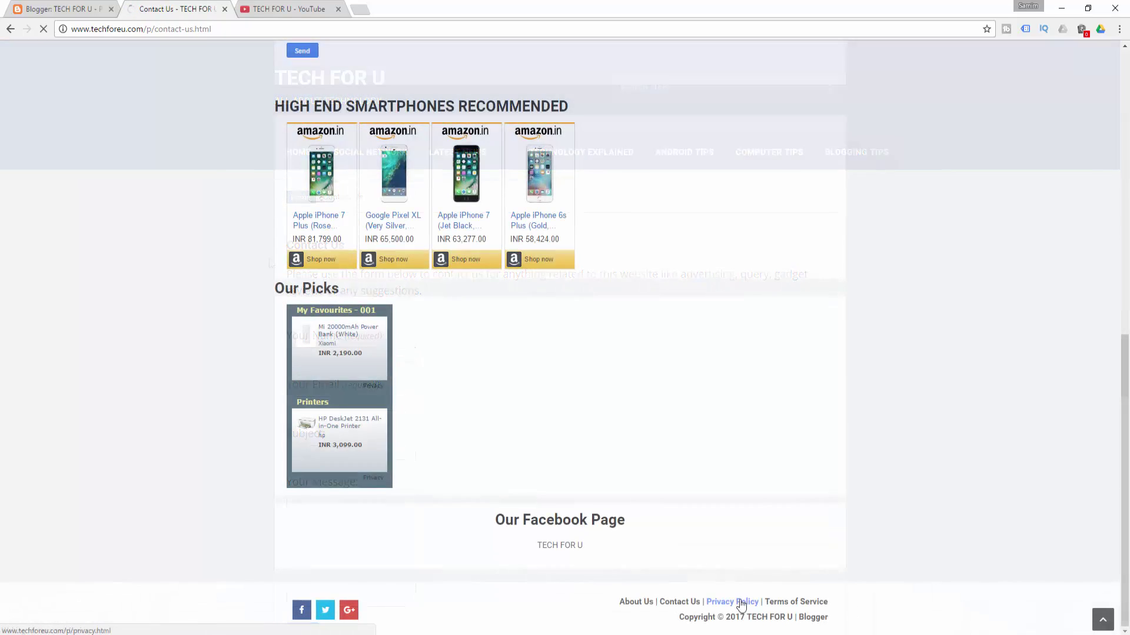
# Step: Visit the Privacy Policy and Terms of Service footer pages, ending back on Privacy Policy
pyautogui.click(741, 602)
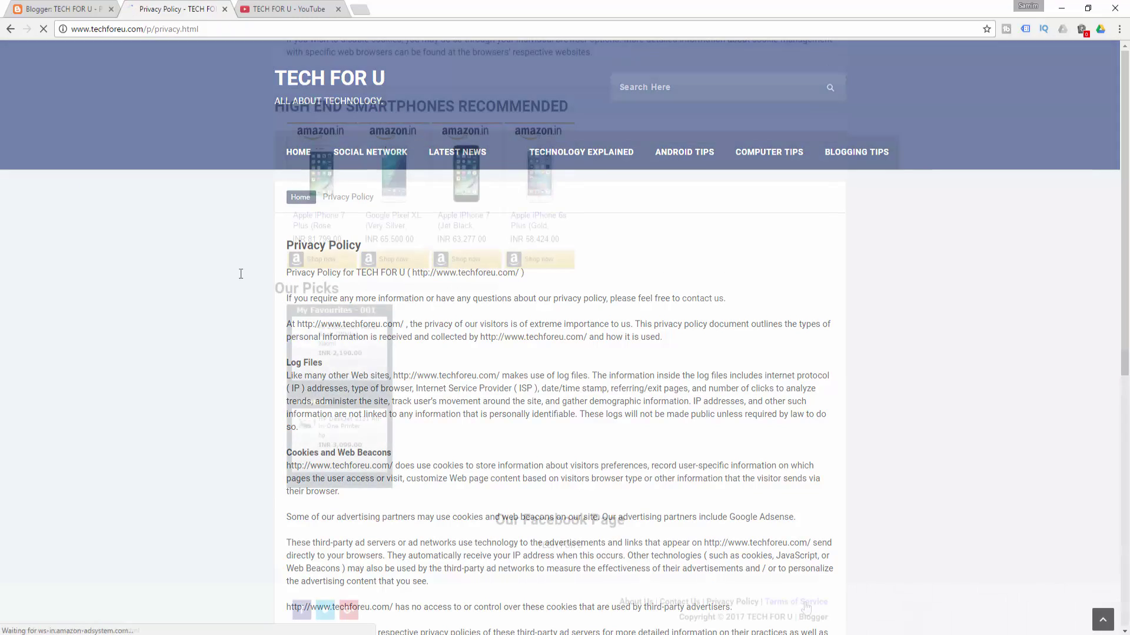
pyautogui.click(802, 603)
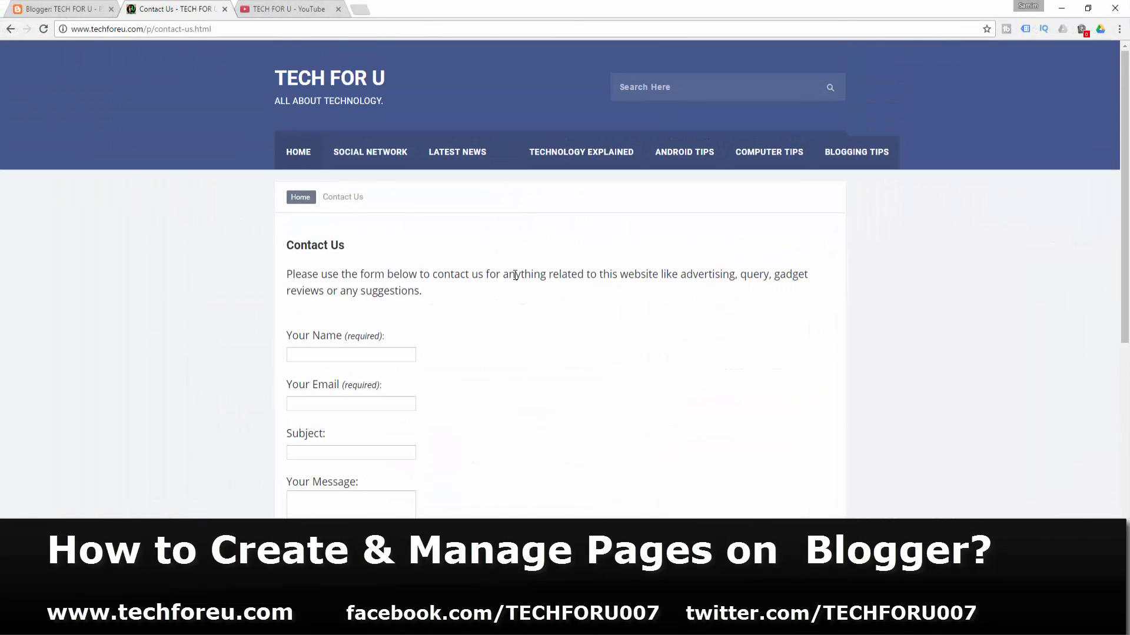
pyautogui.scroll(-15, 515, 275)
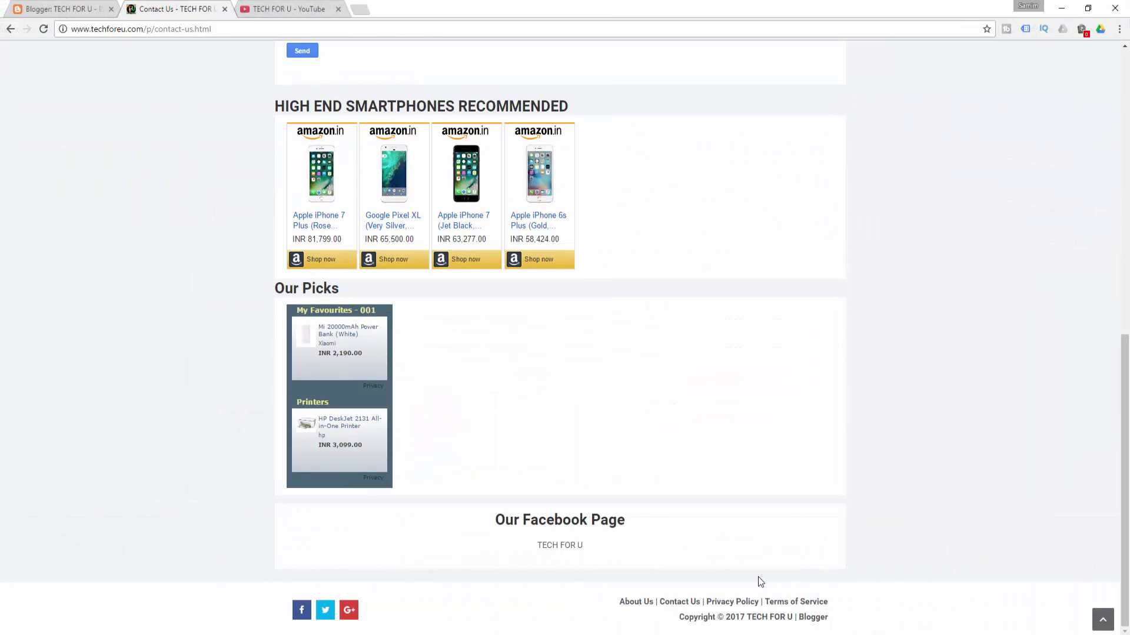
pyautogui.click(739, 601)
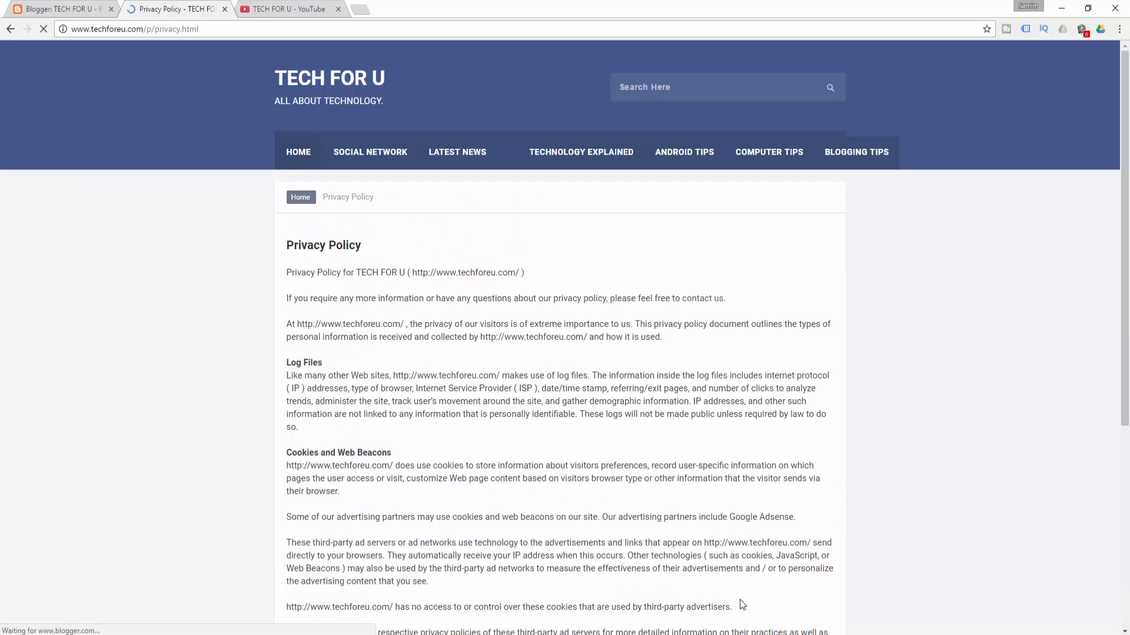
# Step: Subscribe to TECH FOR U from the video watermark's channel card and accept the public-subscriptions notice
pyautogui.moveTo(286, 271); pyautogui.dragTo(376, 544)
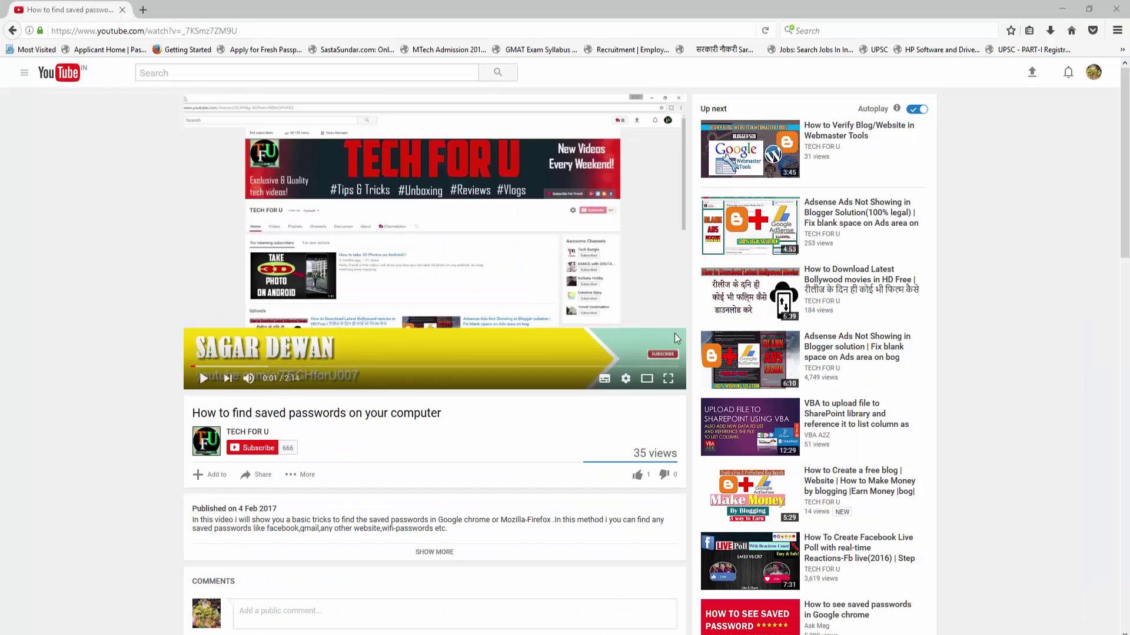
pyautogui.moveTo(665, 353)
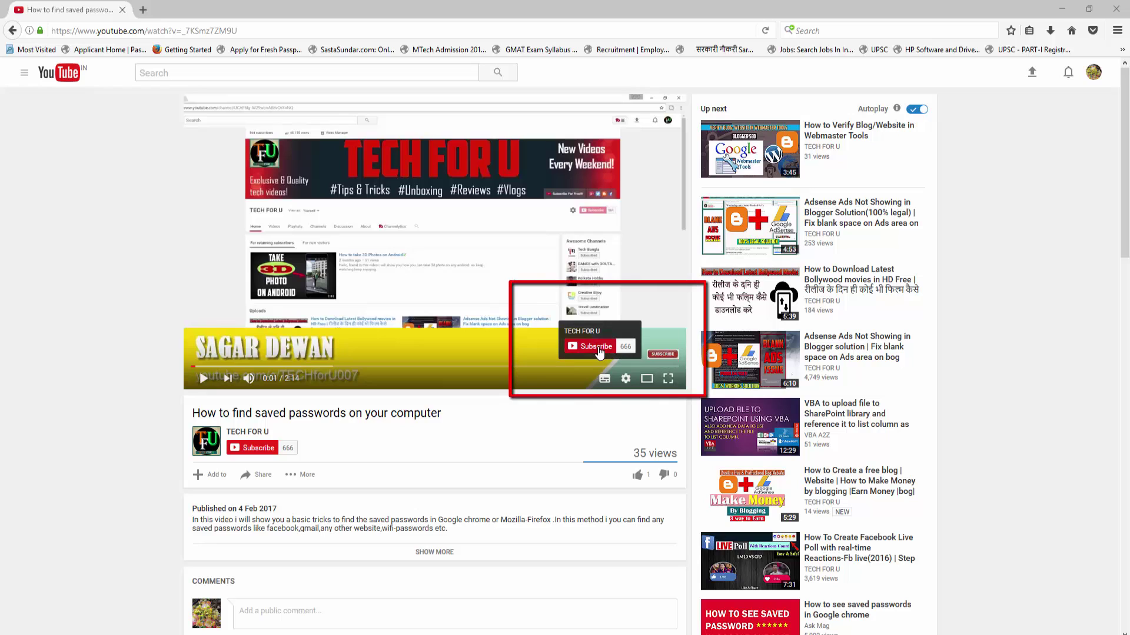
pyautogui.click(598, 349)
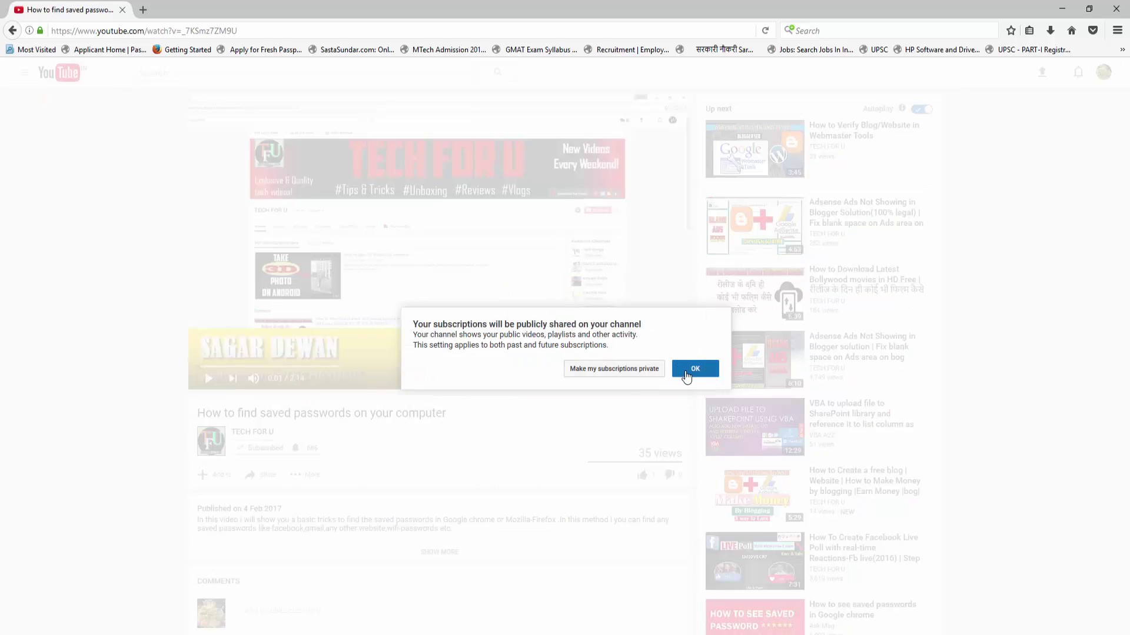
pyautogui.click(687, 375)
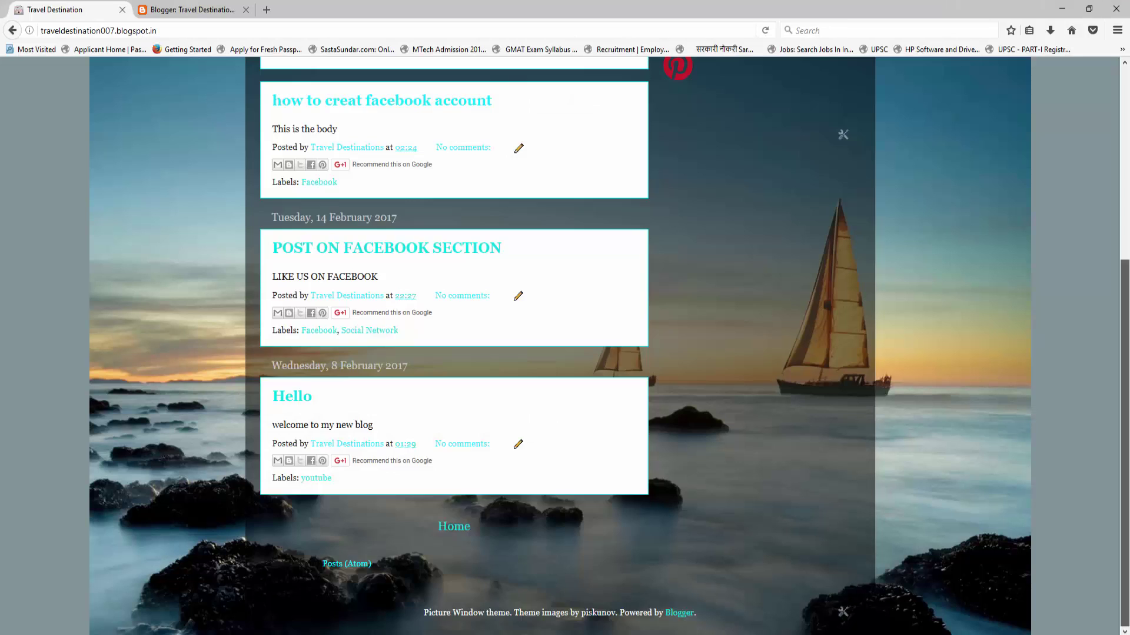
pyautogui.scroll(10, 1057, 201)
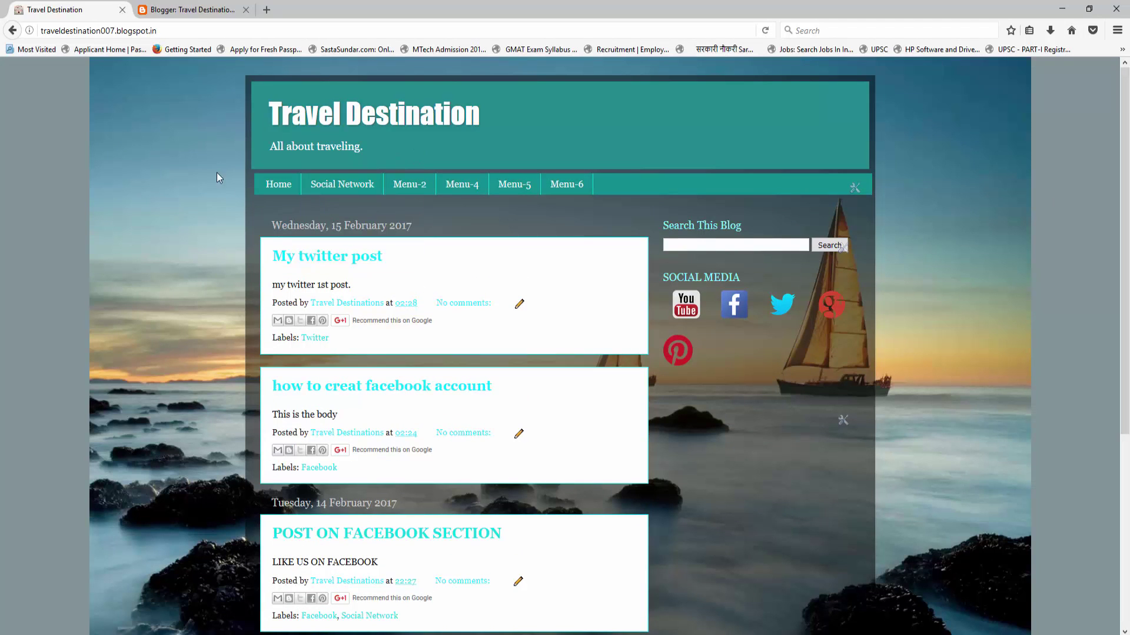
pyautogui.scroll(-5, 1128, 514)
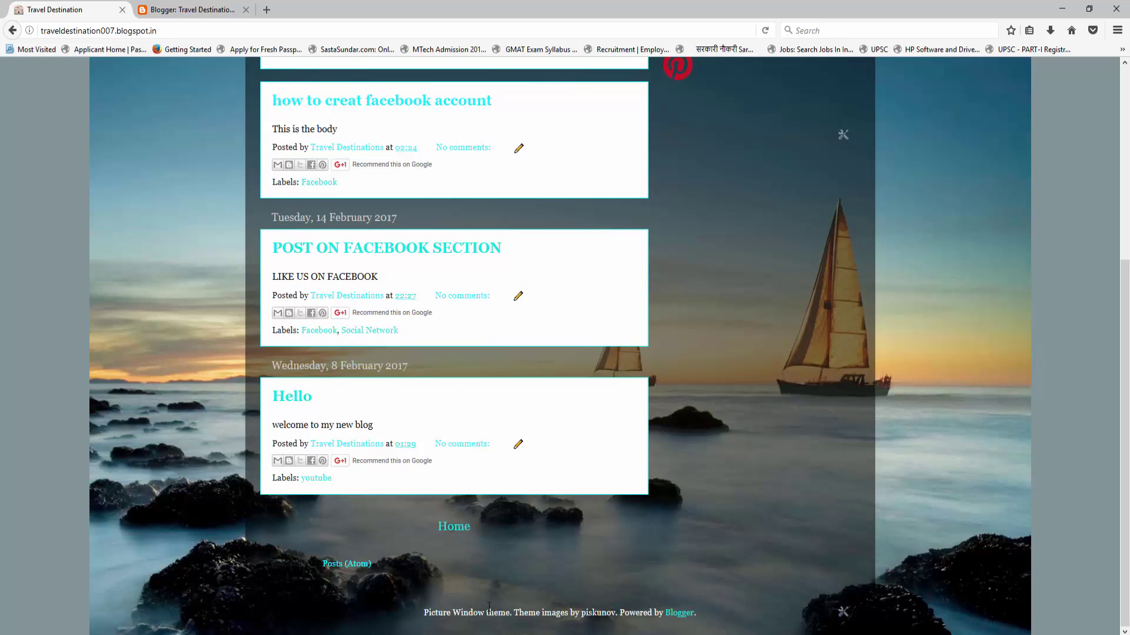
pyautogui.scroll(5, 412, 353)
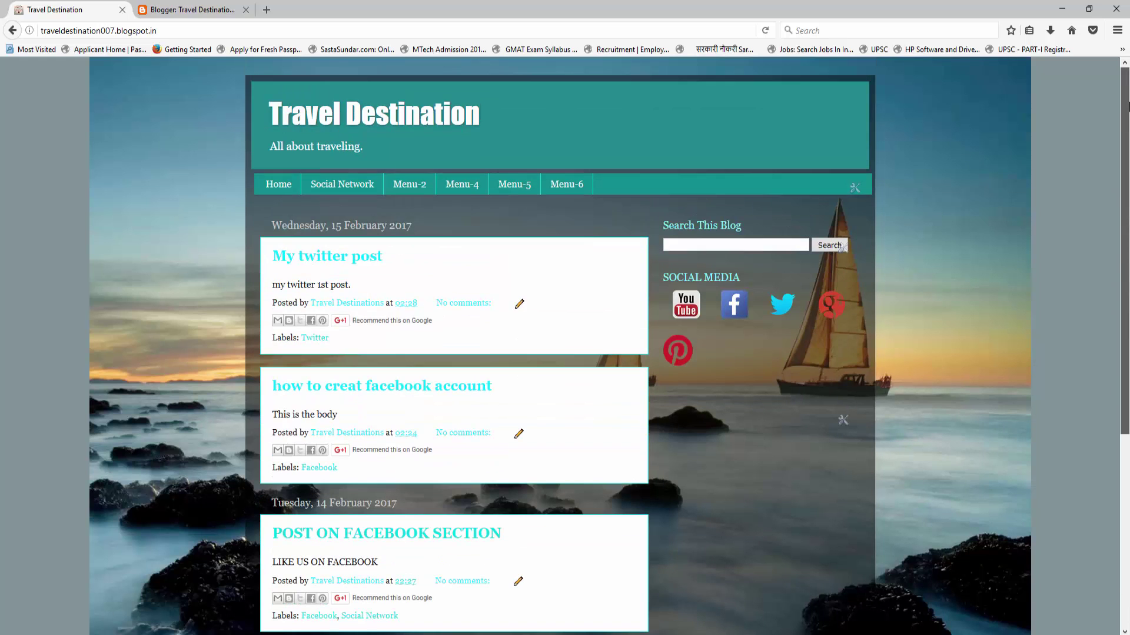
pyautogui.scroll(-5, 574, 269)
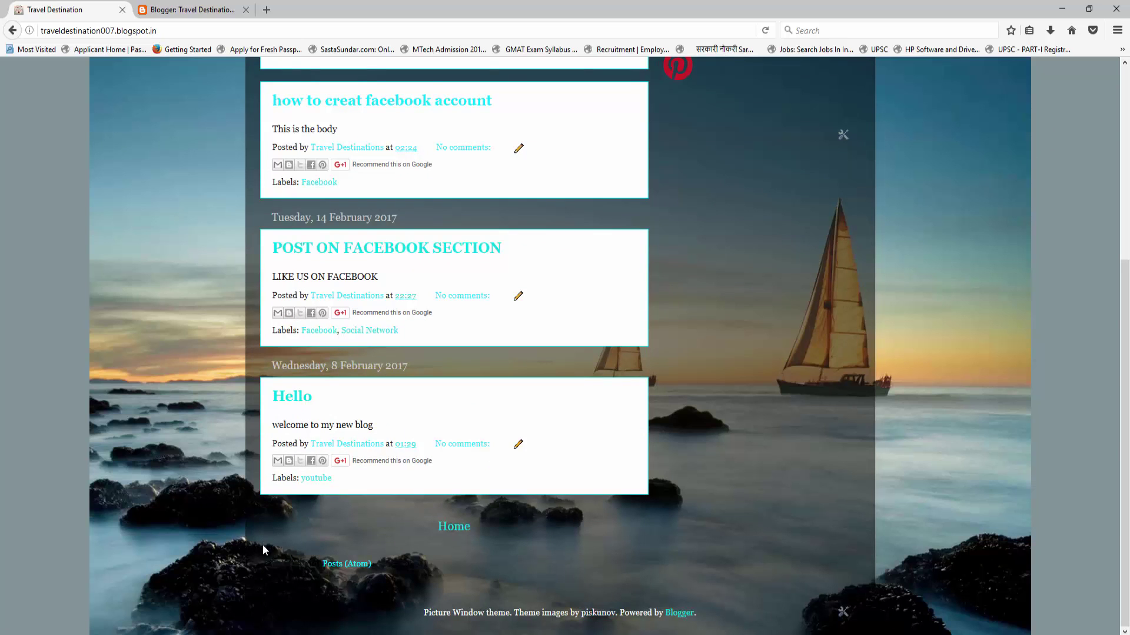
pyautogui.scroll(5, 226, 555)
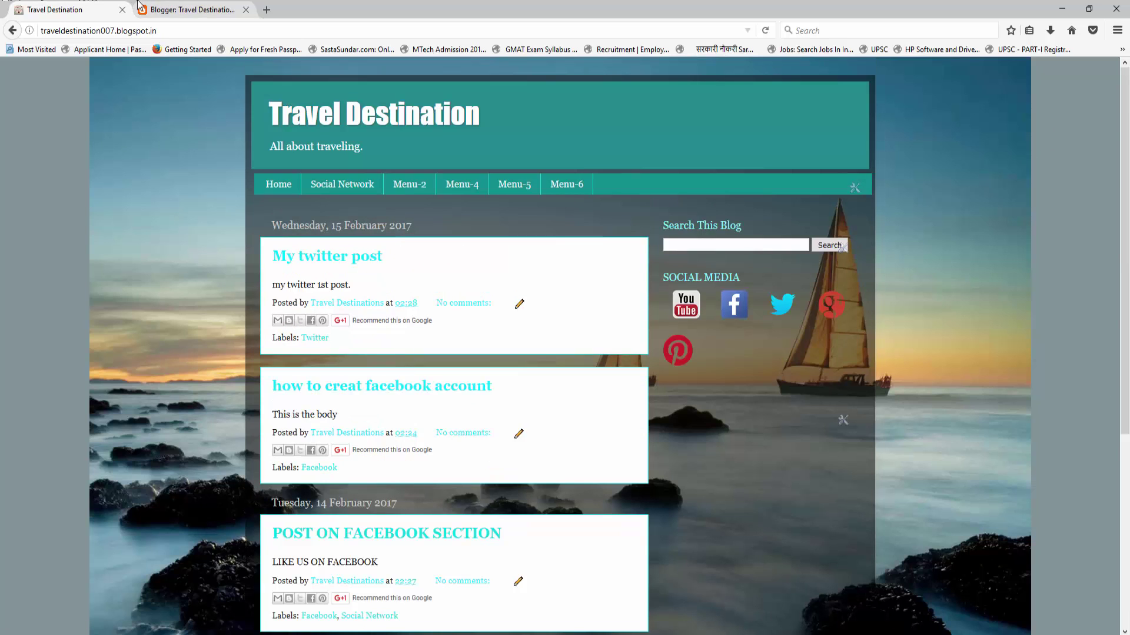
# Step: From Travel Destination's empty Pages list in Blogger, create a new blank page
pyautogui.click(169, 10)
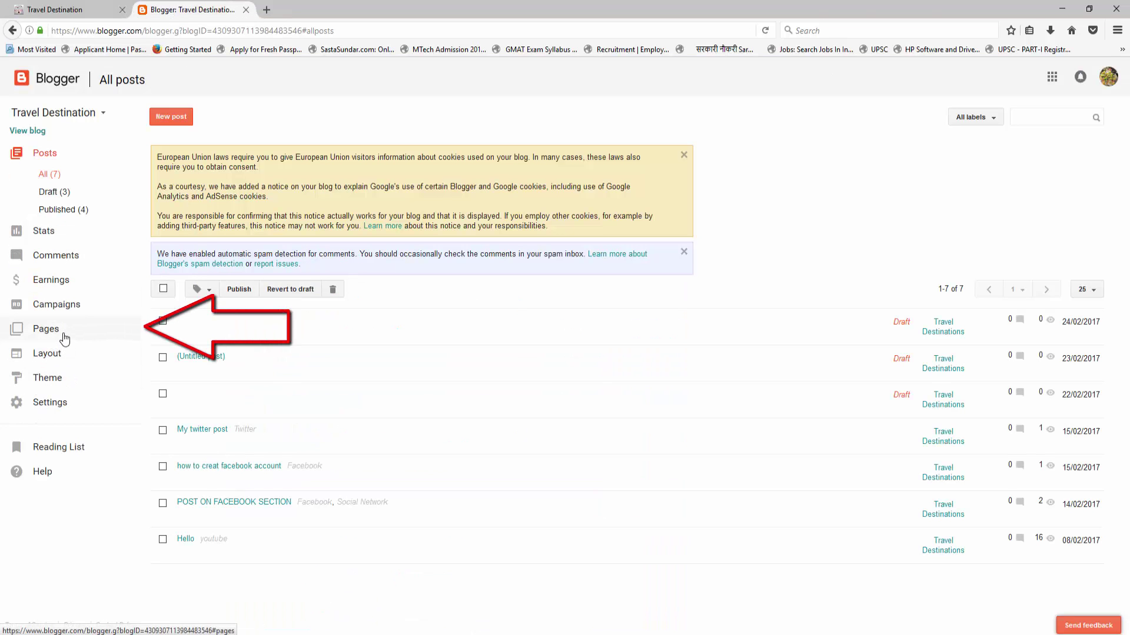
pyautogui.click(65, 339)
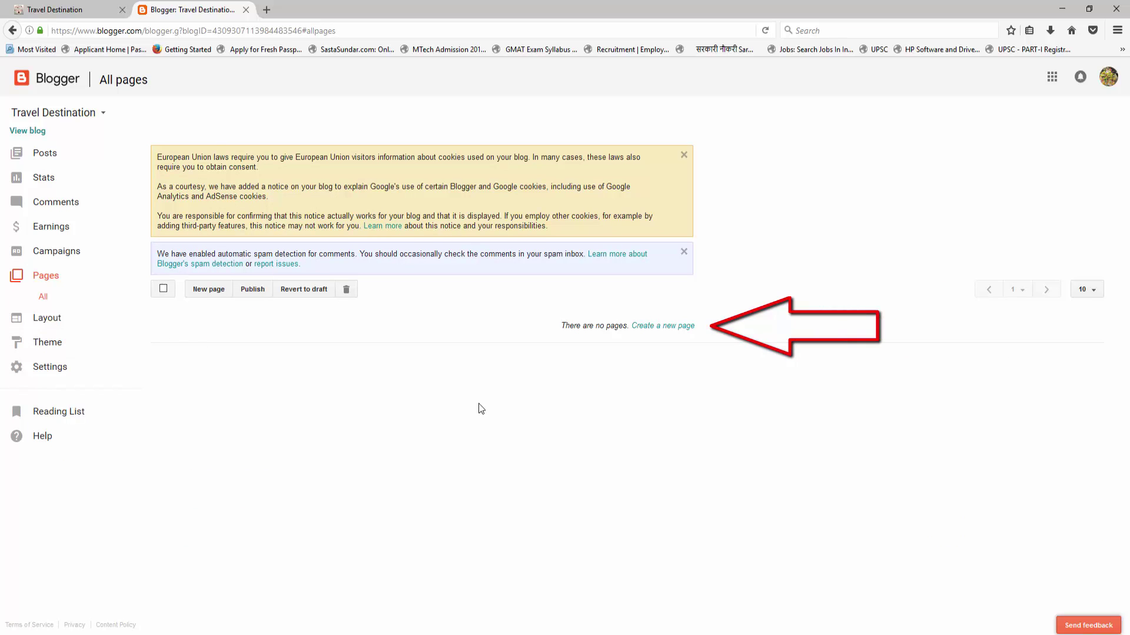
pyautogui.click(672, 327)
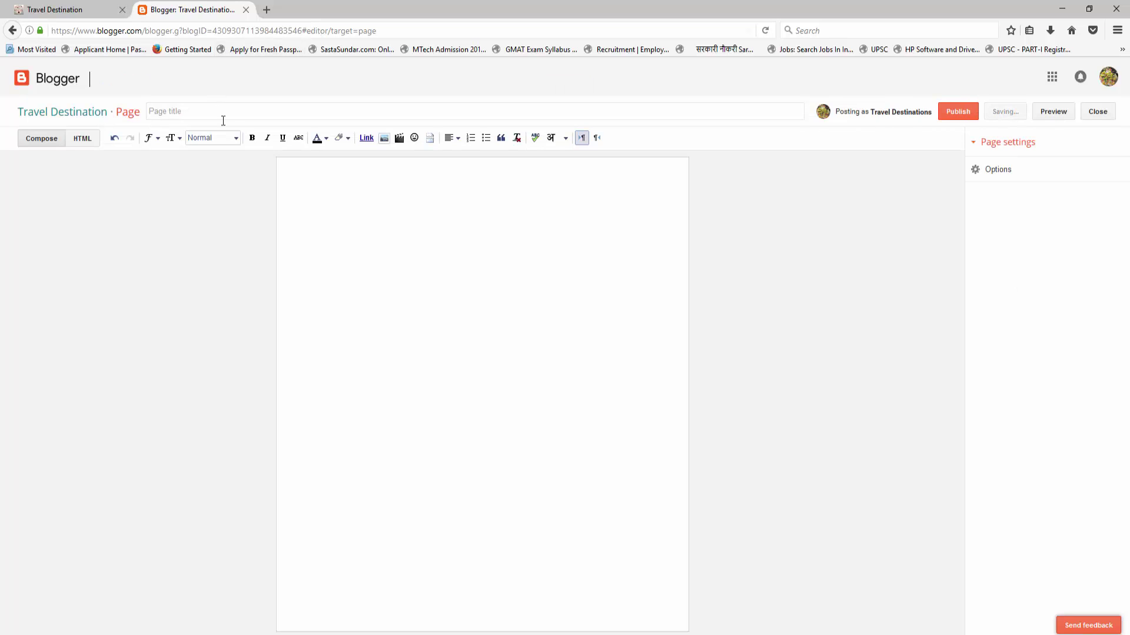
# Step: Title the page 'About Us', add the TECH FOR U welcome text, and publish it
pyautogui.click(231, 112)
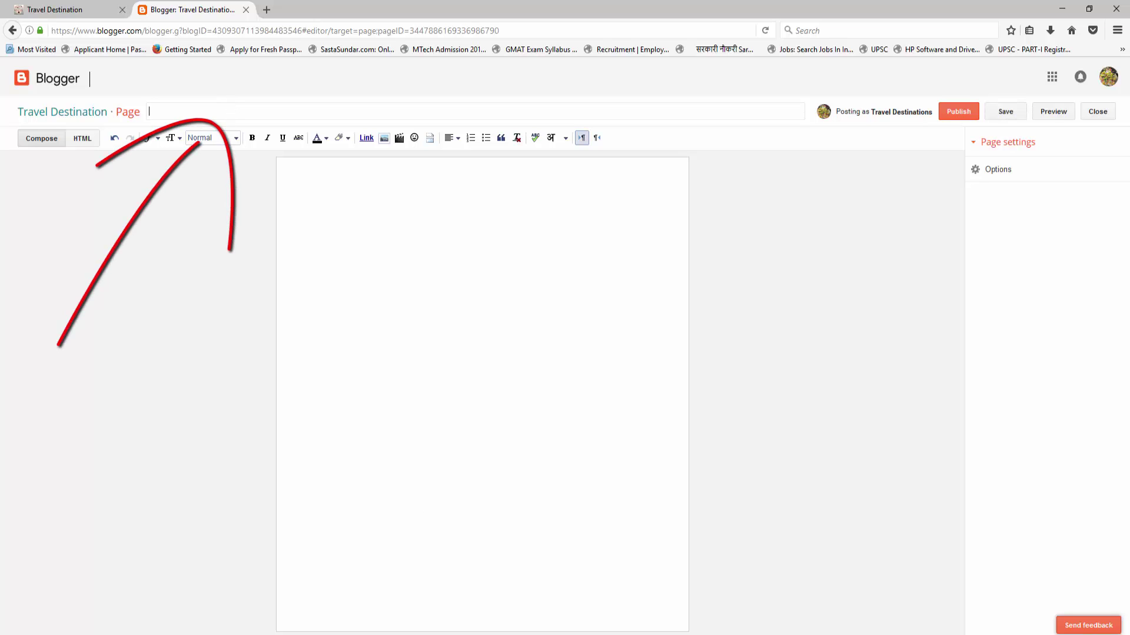
pyautogui.write('Abo')
pyautogui.write('u')
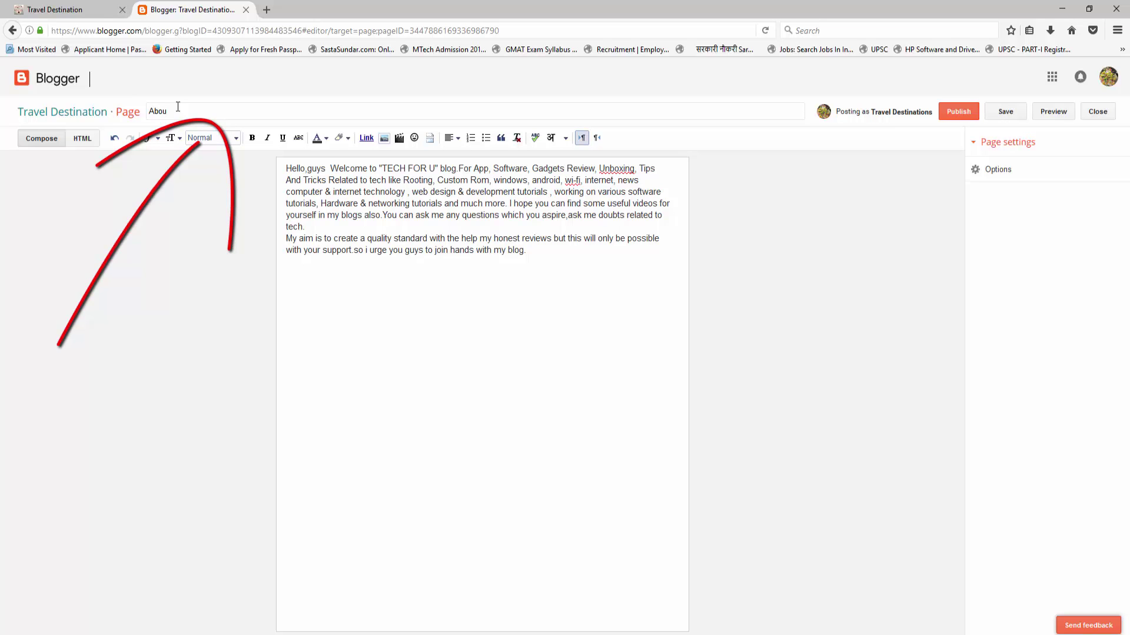
pyautogui.write('t')
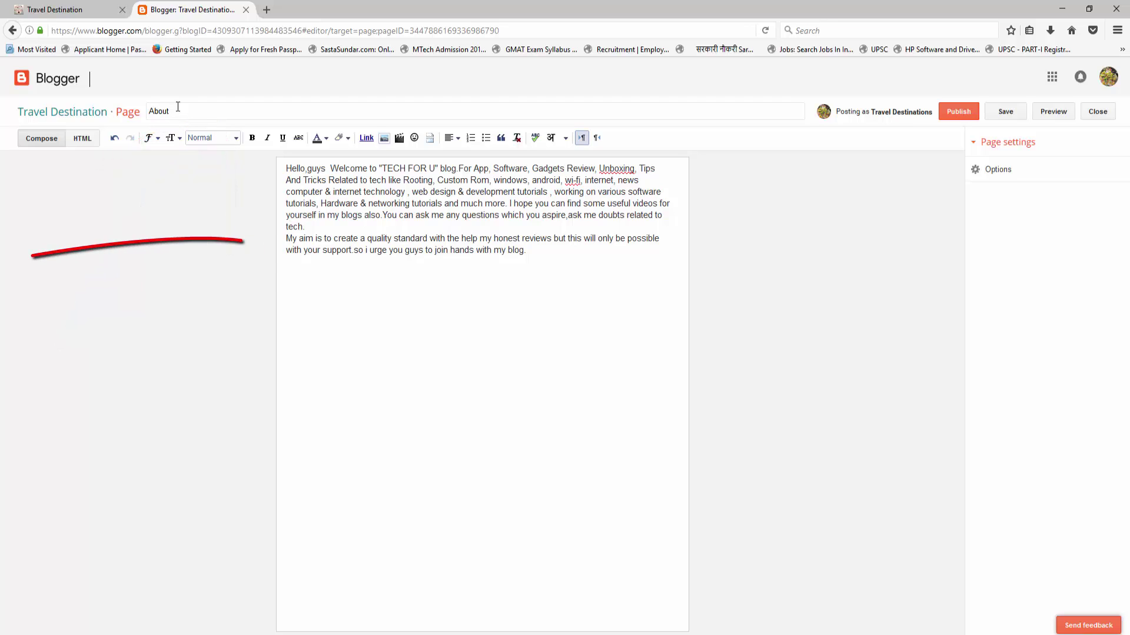
pyautogui.write(' Us')
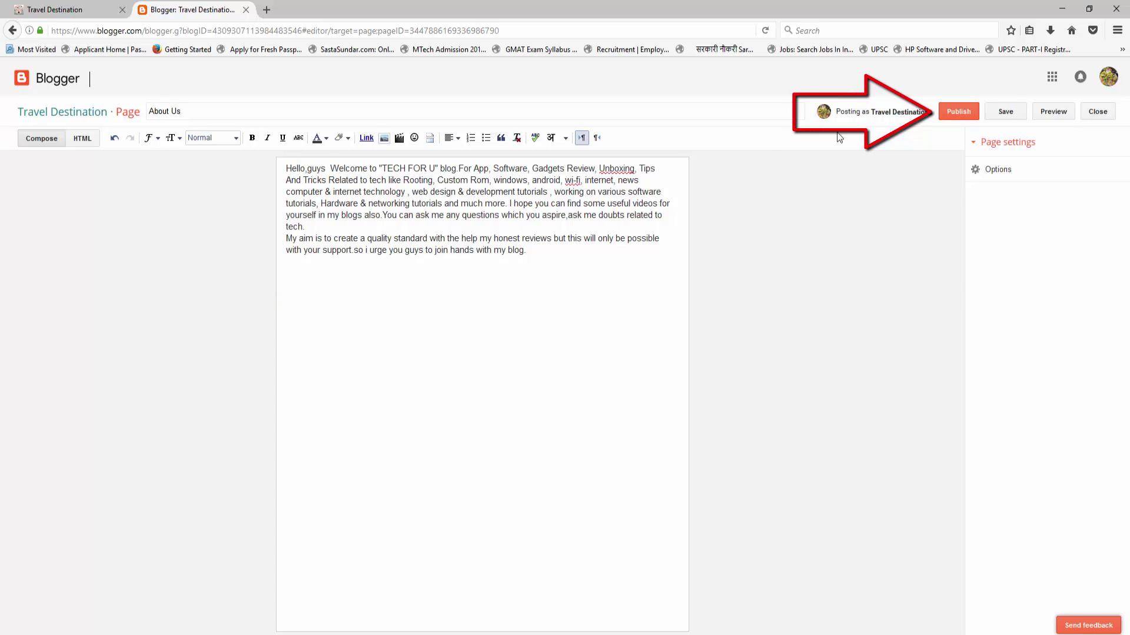
pyautogui.click(955, 110)
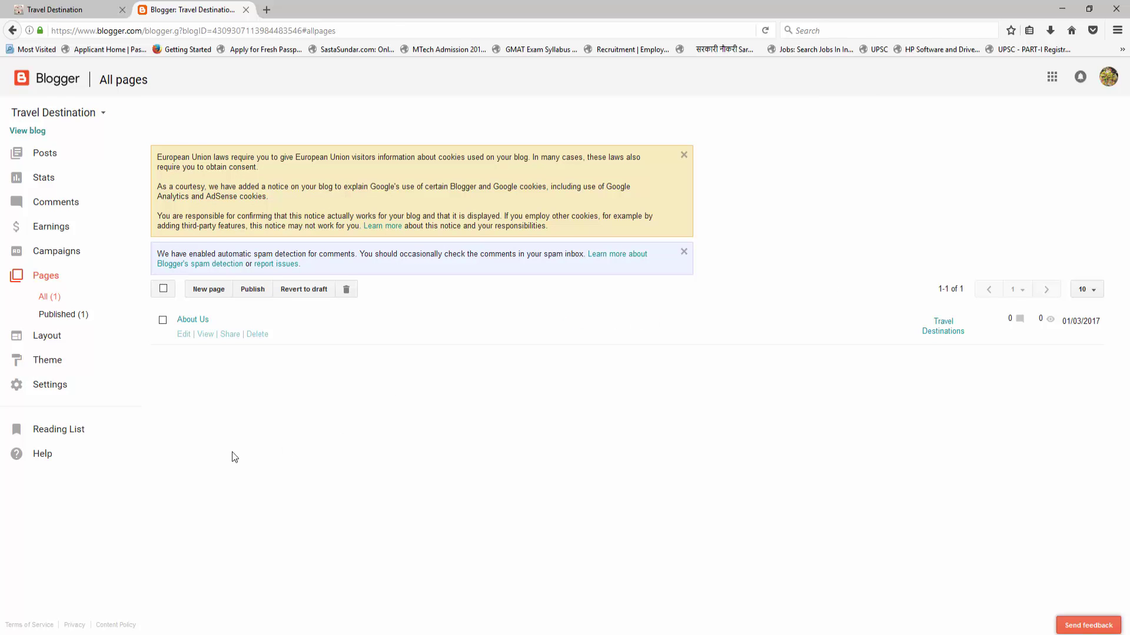
# Step: View the published About Us page live, then return to Blogger's All pages list
pyautogui.click(203, 335)
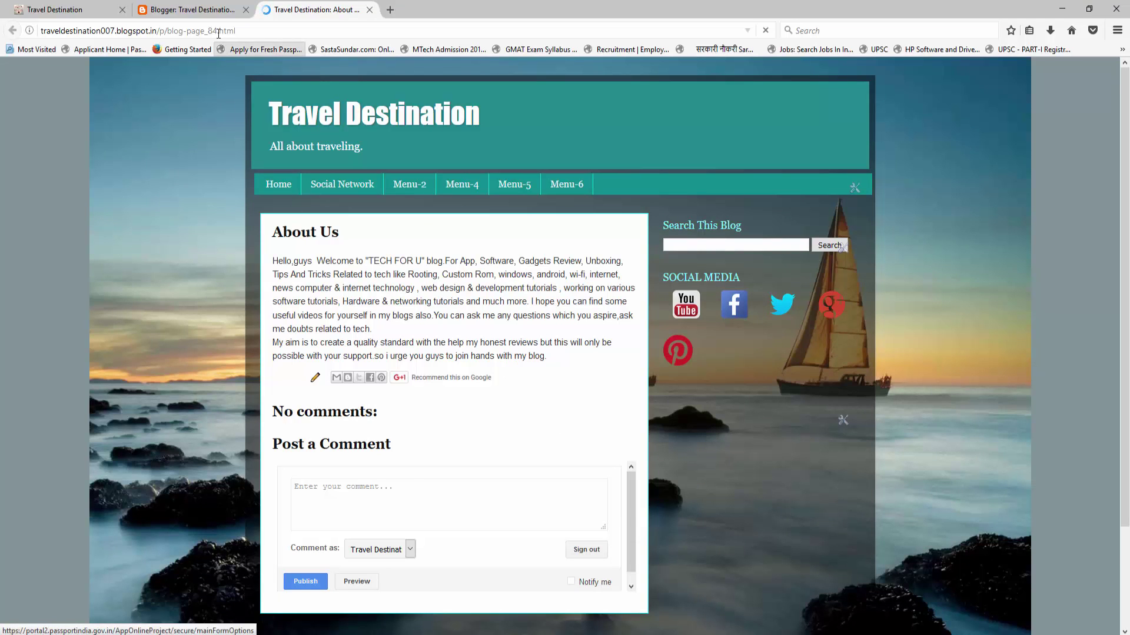
pyautogui.click(208, 4)
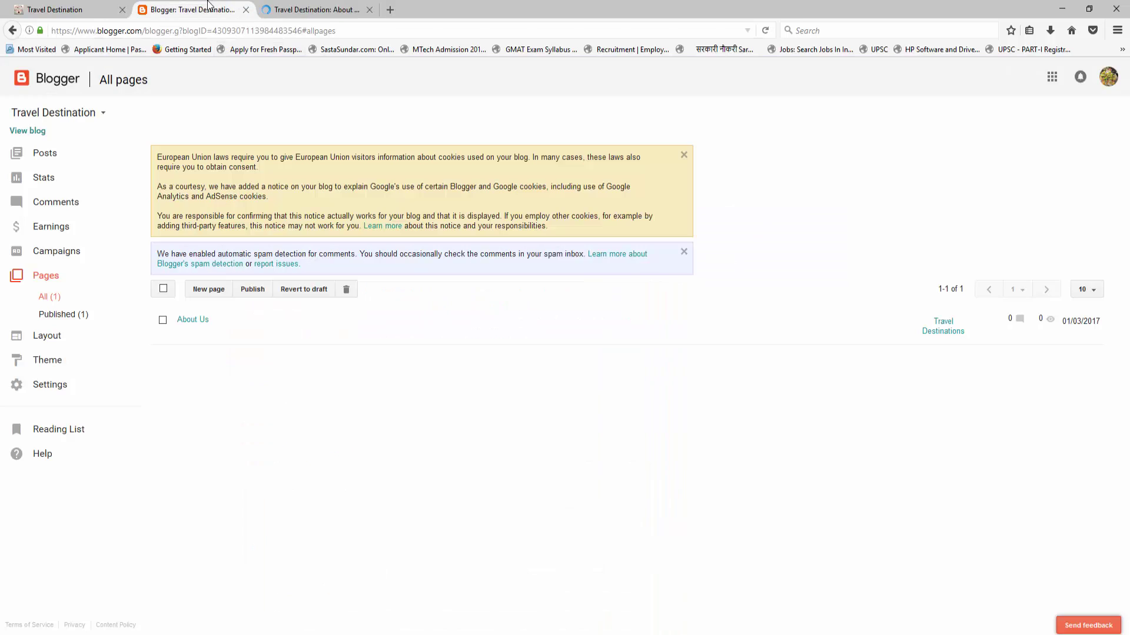
# Step: In Layout, add a Pages gadget to the footer-1 area
pyautogui.click(58, 336)
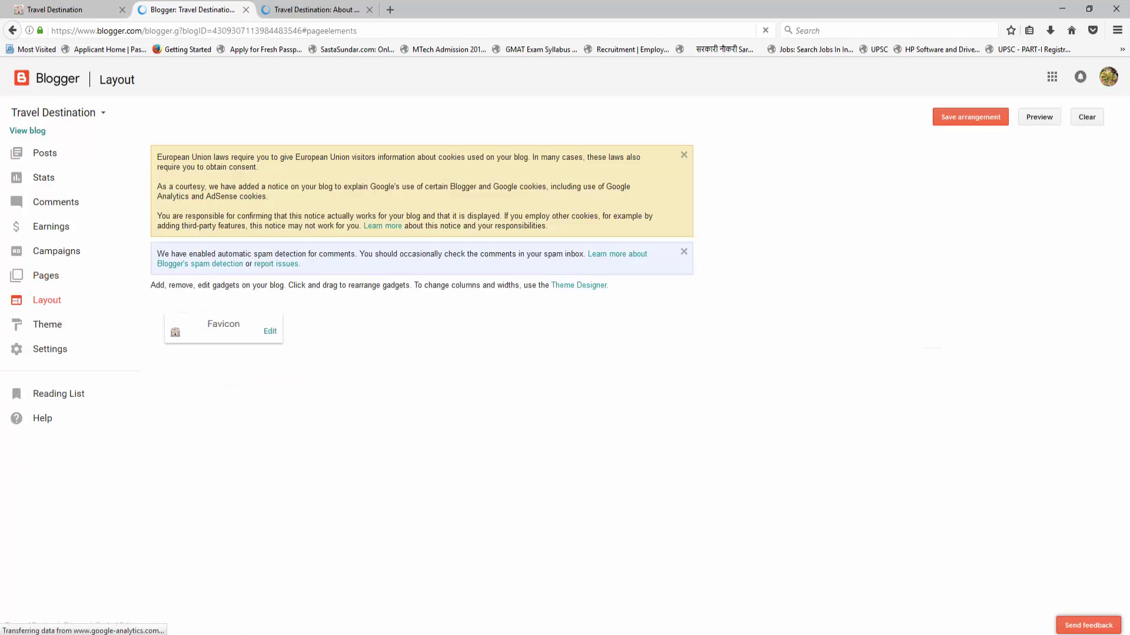
pyautogui.moveTo(1127, 346); pyautogui.dragTo(1127, 522)
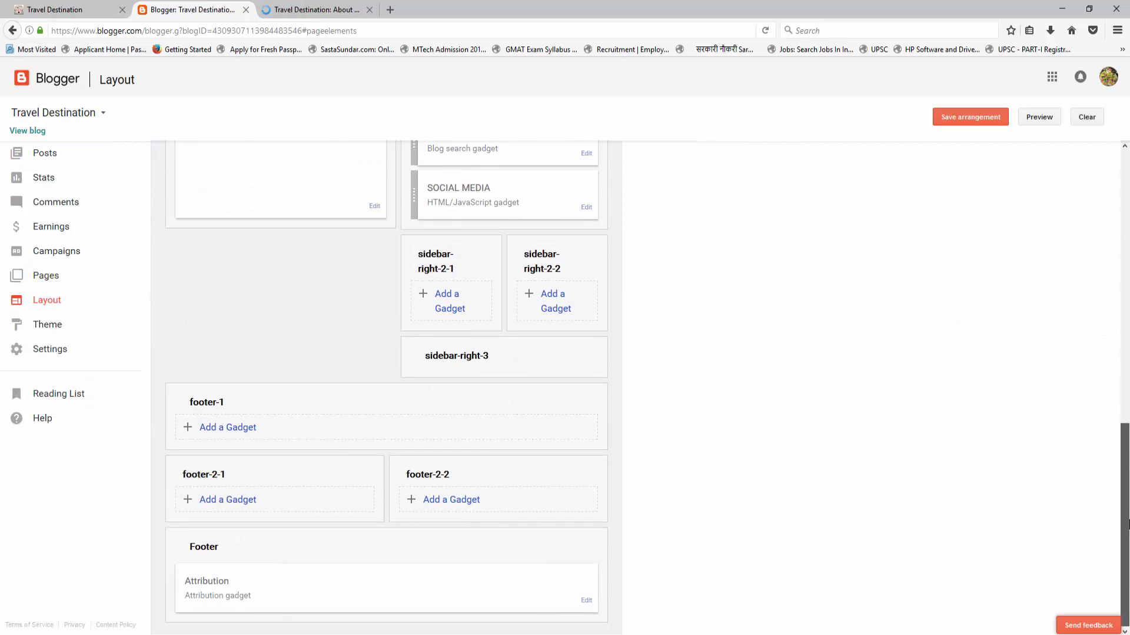
pyautogui.click(241, 428)
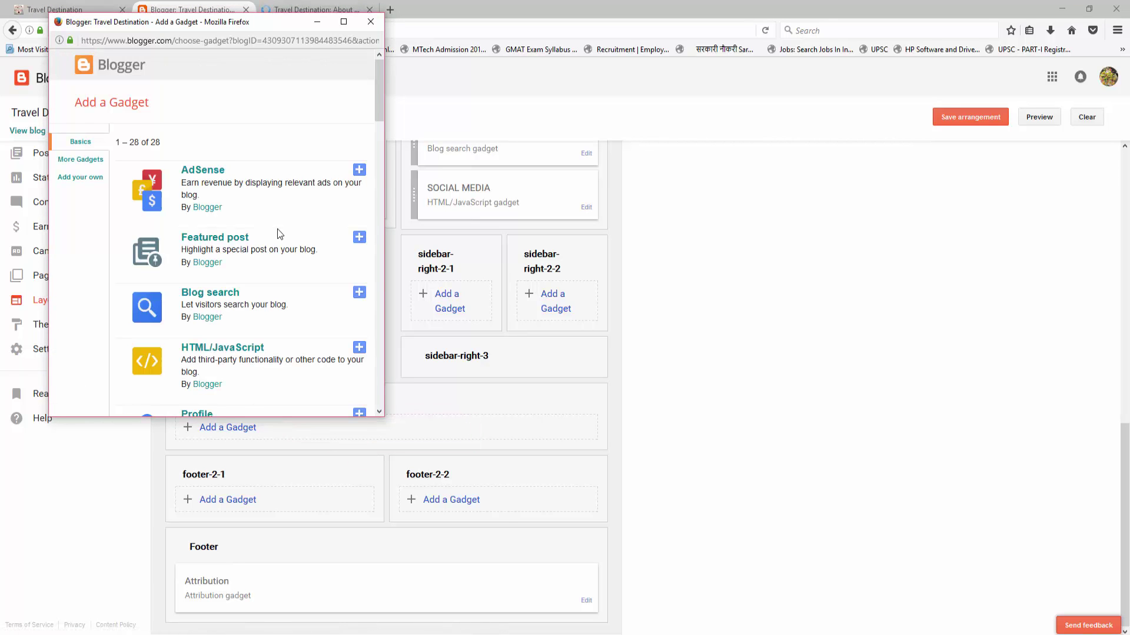
pyautogui.scroll(-5, 267, 270)
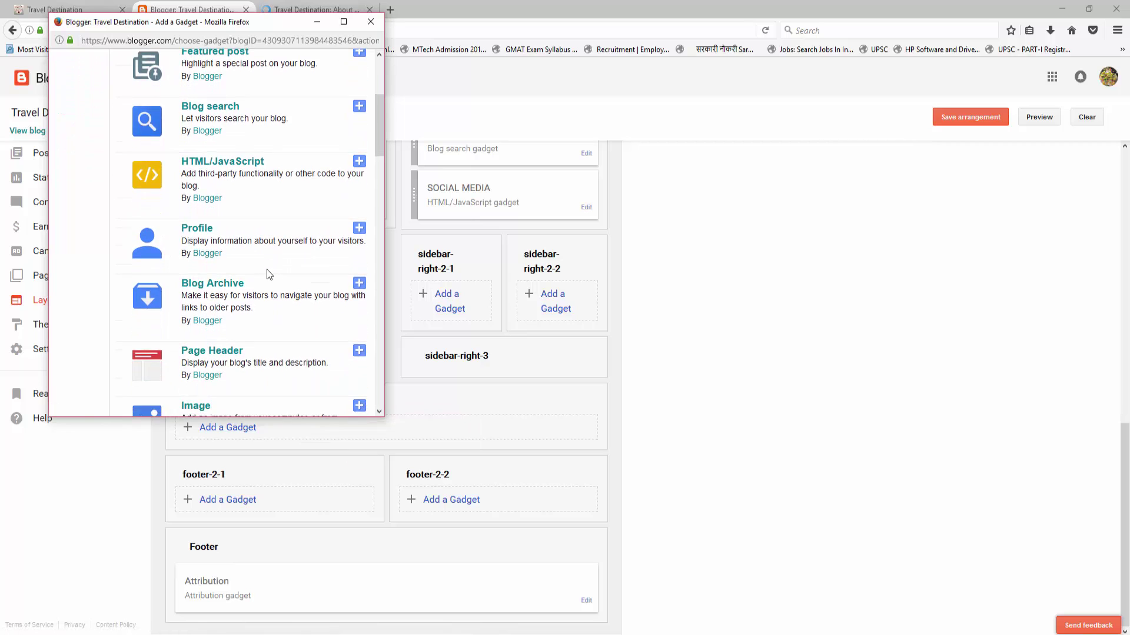
pyautogui.scroll(-3, 268, 275)
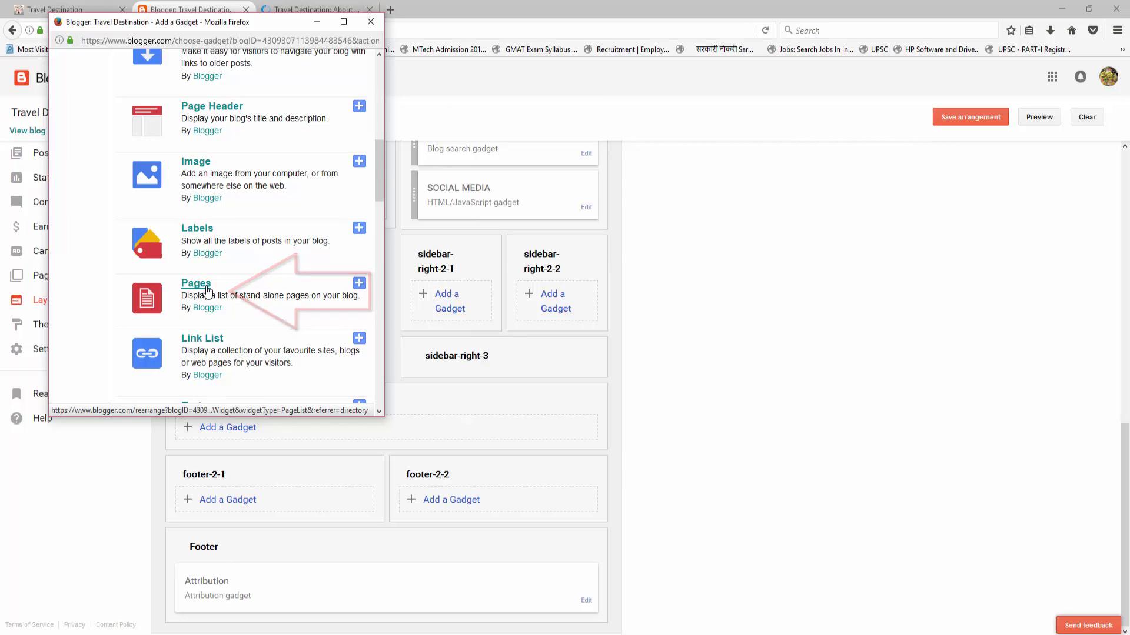
pyautogui.click(207, 287)
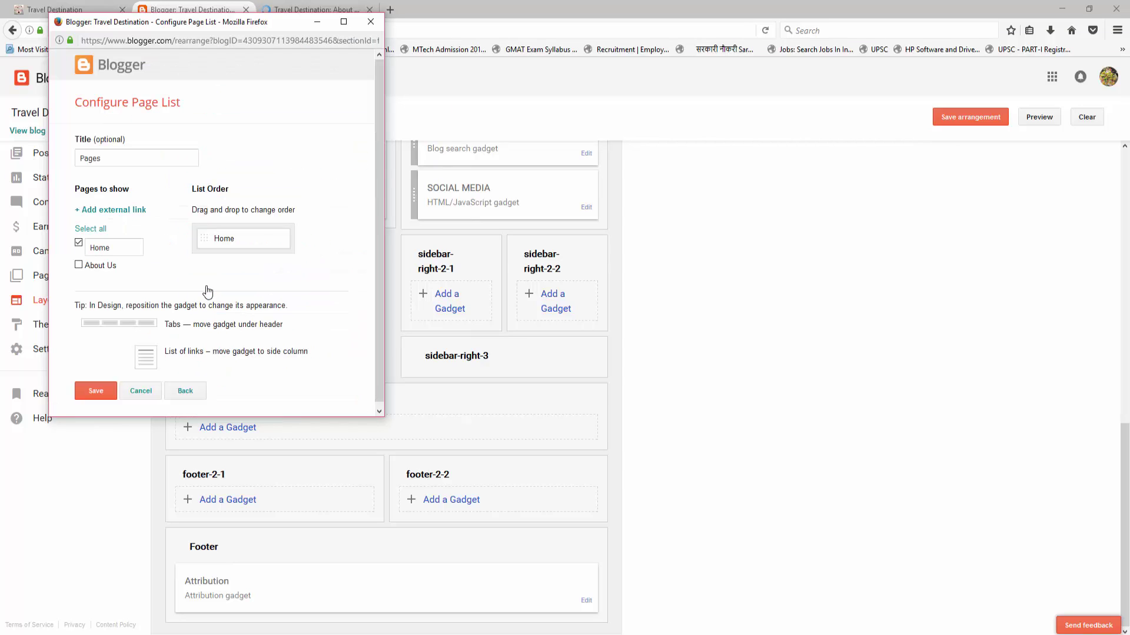
# Step: Make the gadget list only About Us instead of Home, clear its title, and save
pyautogui.click(78, 243)
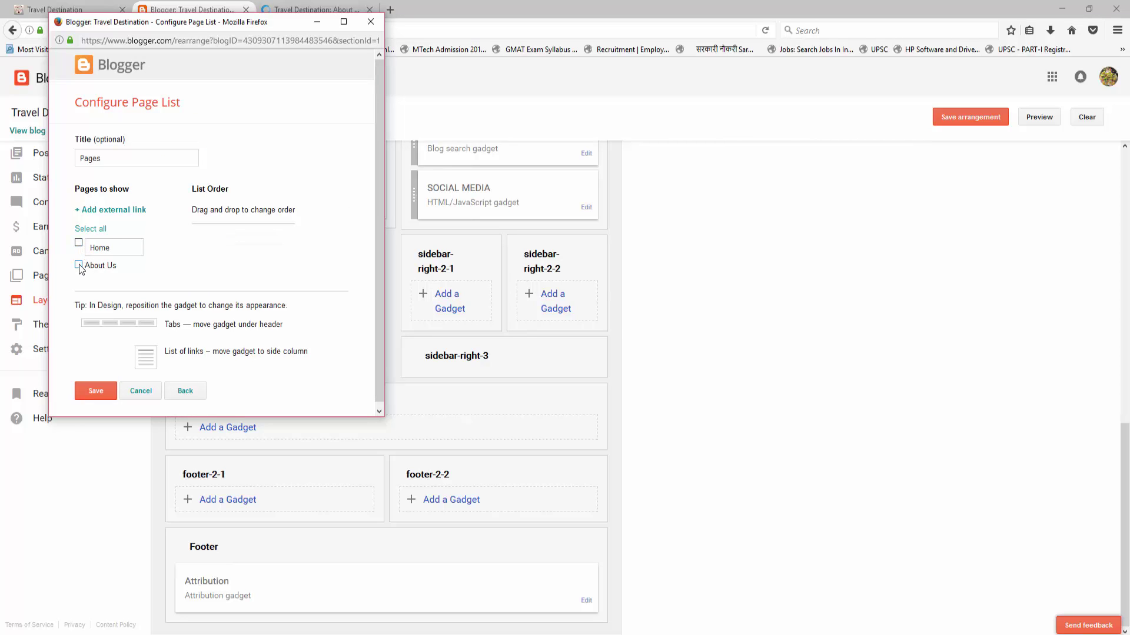
pyautogui.click(79, 265)
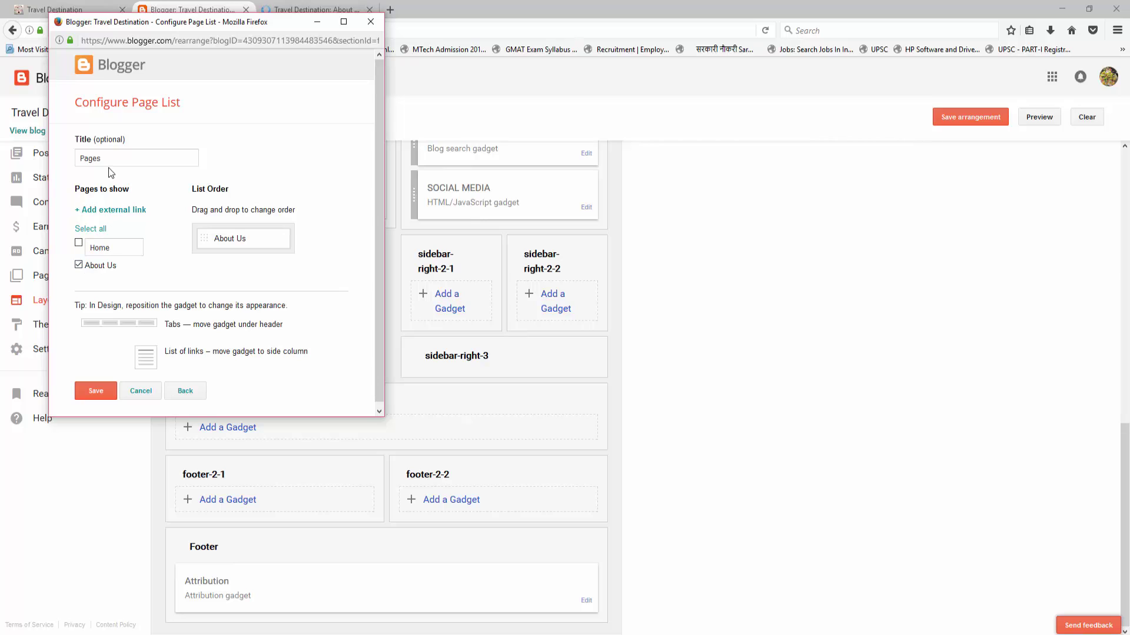
pyautogui.moveTo(101, 159); pyautogui.dragTo(60, 168)
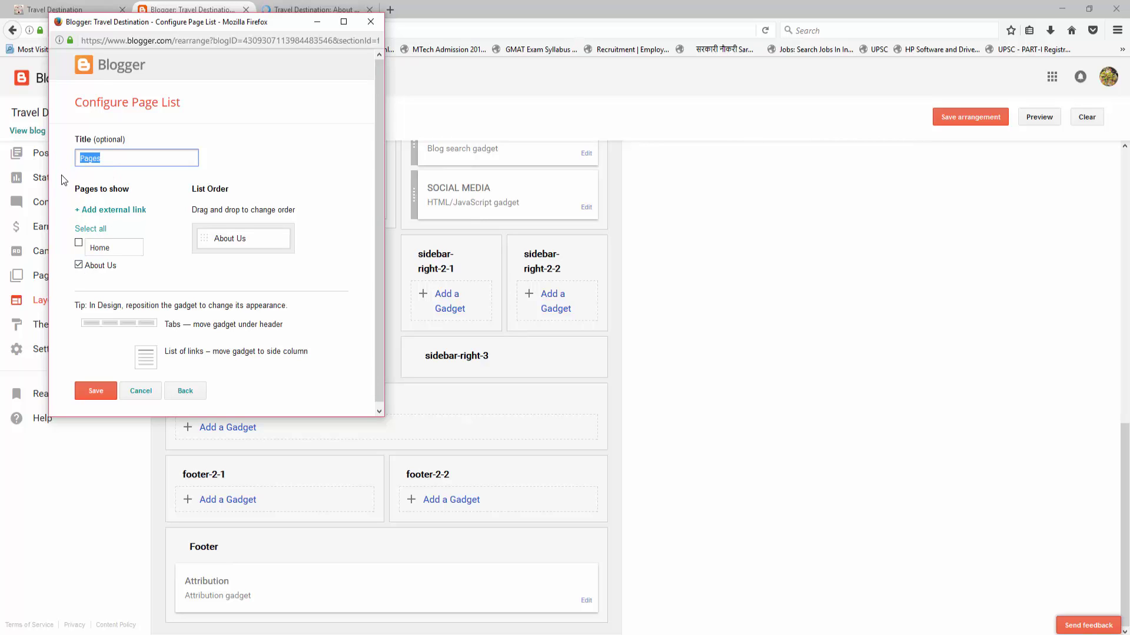
pyautogui.press('BackSpace')
pyautogui.click(104, 390)
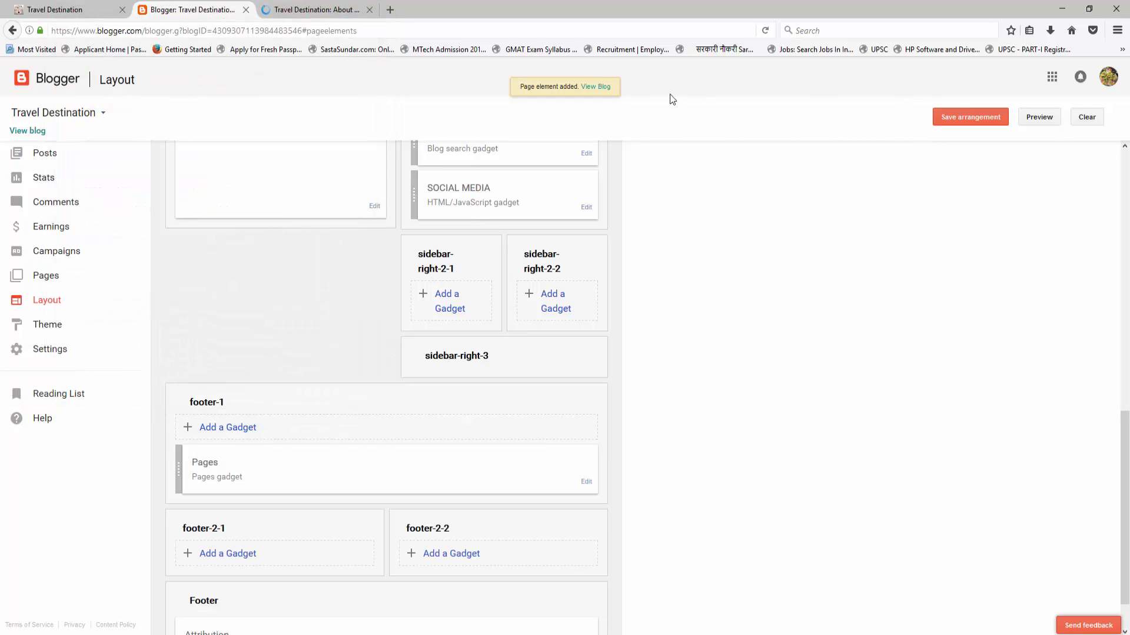
# Step: Open the live Travel Destination blog and follow the footer About Us link
pyautogui.click(33, 131)
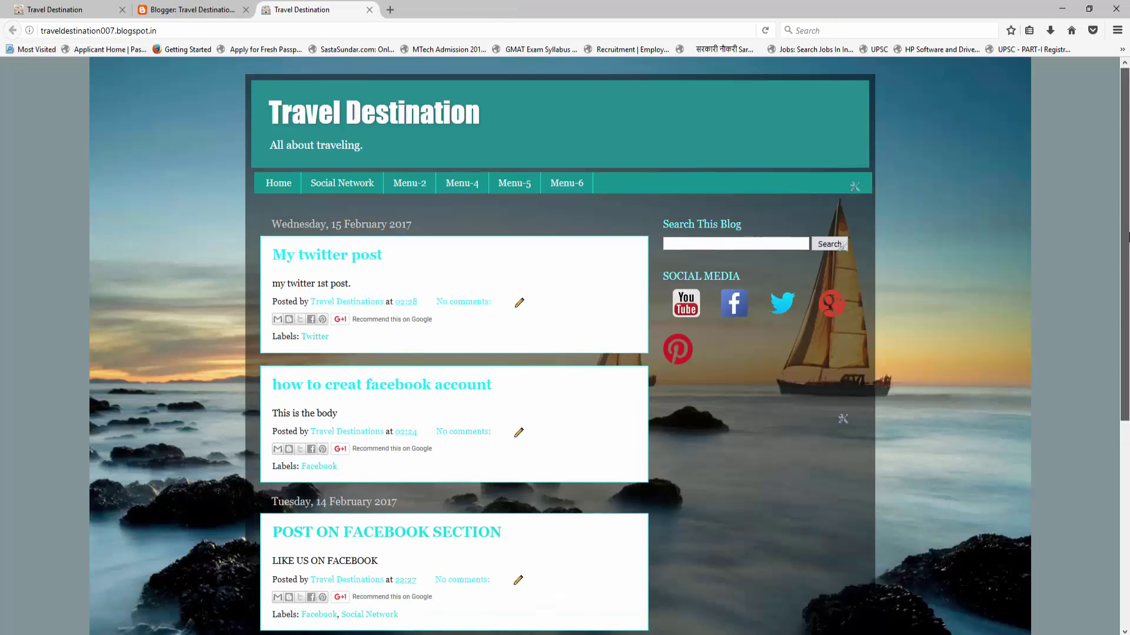
pyautogui.scroll(-5, 247, 518)
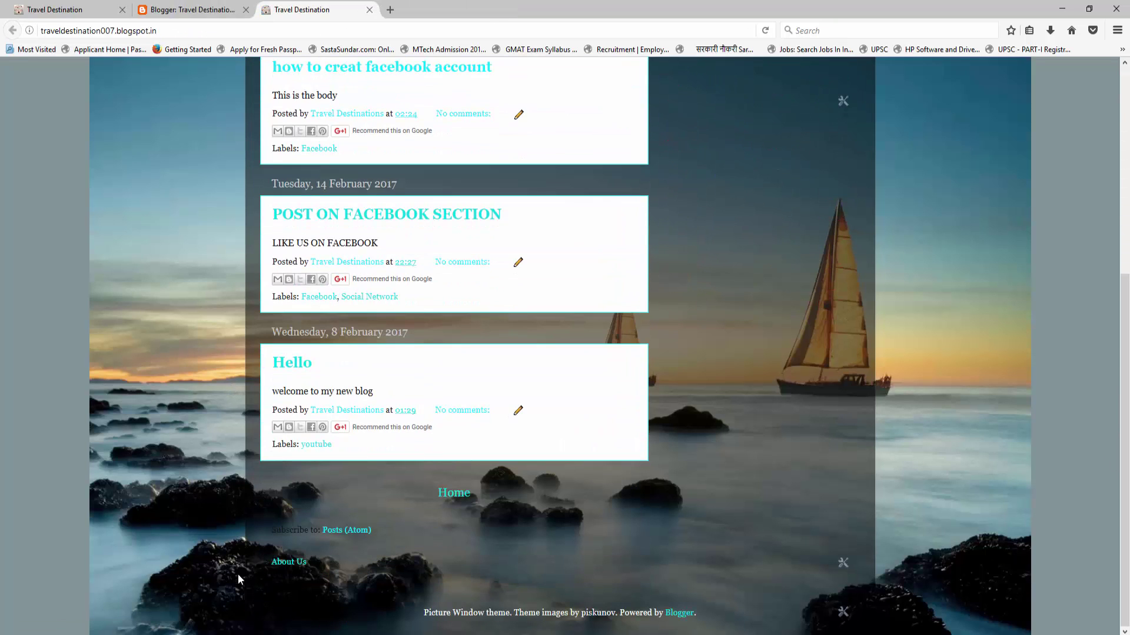
pyautogui.click(289, 562)
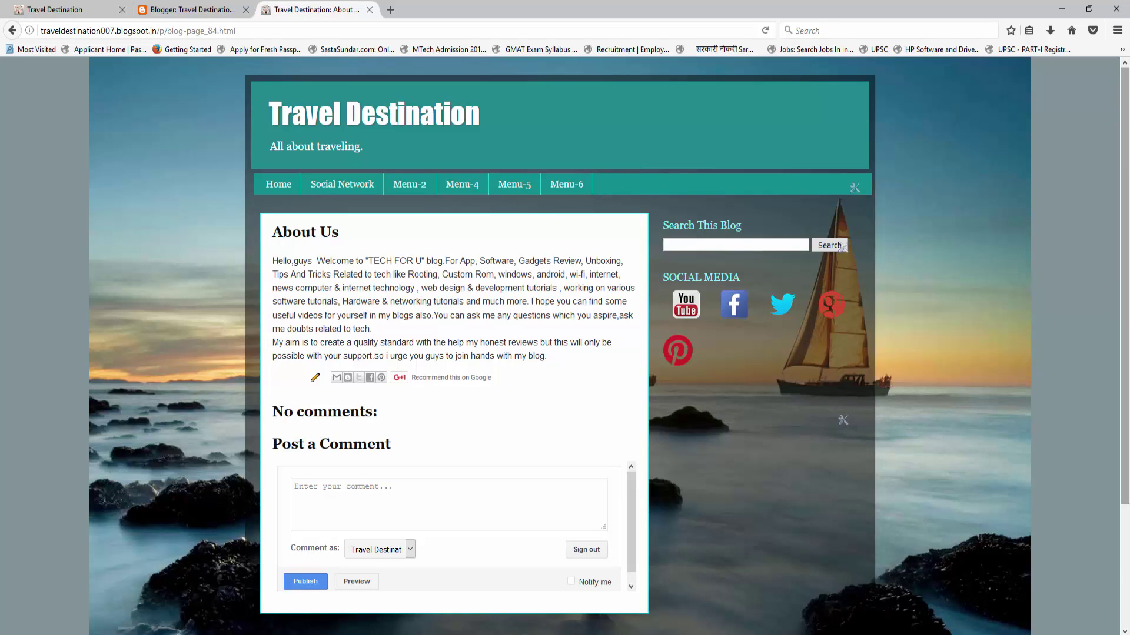
pyautogui.scroll(-5, 274, 483)
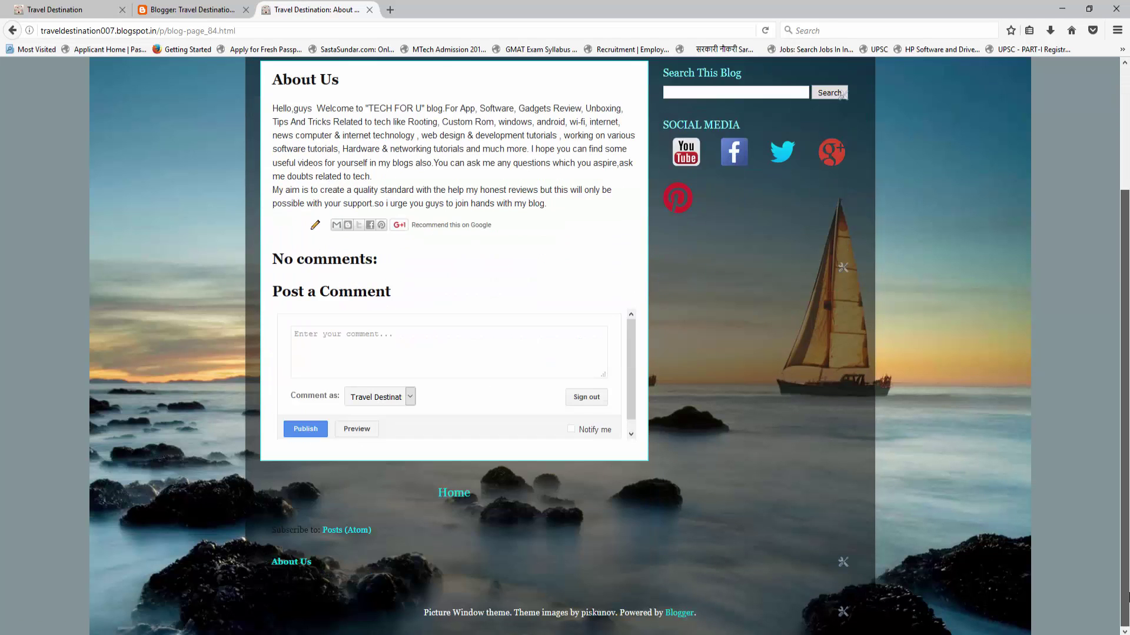
# Step: Back in Blogger, create a new page and title it 'Contact Us'
pyautogui.click(190, 10)
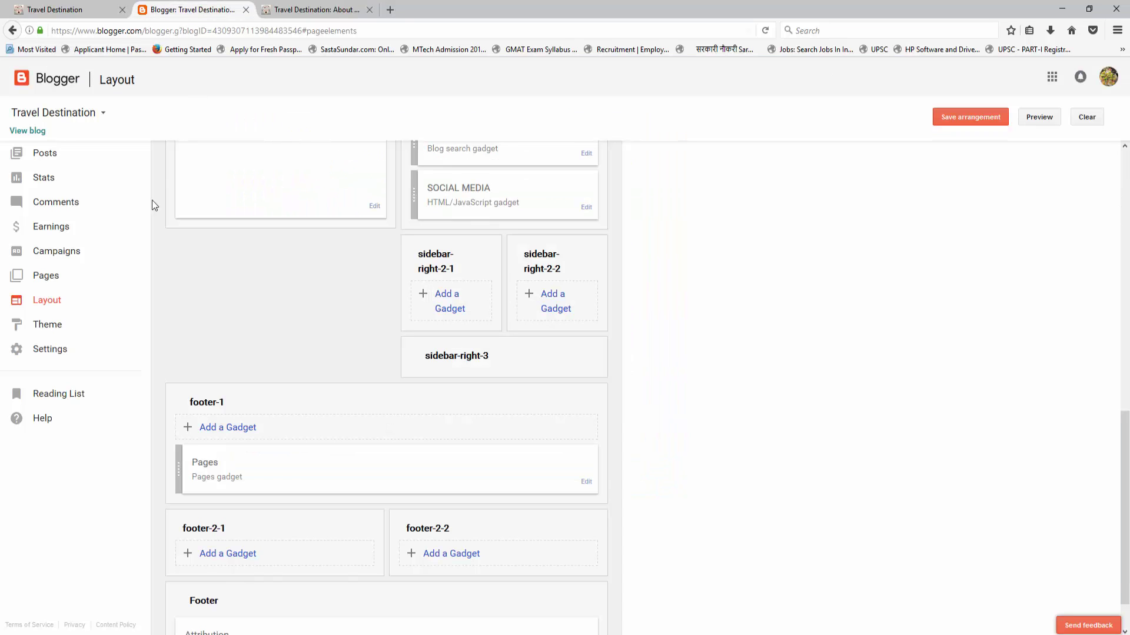
pyautogui.scroll(3, 151, 211)
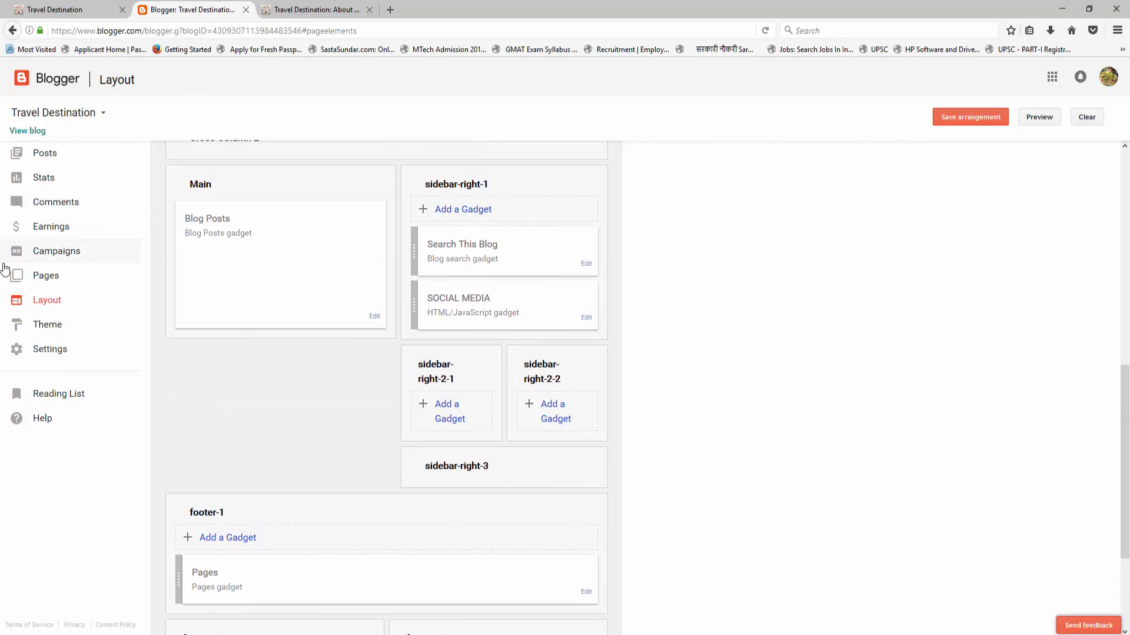
pyautogui.click(43, 281)
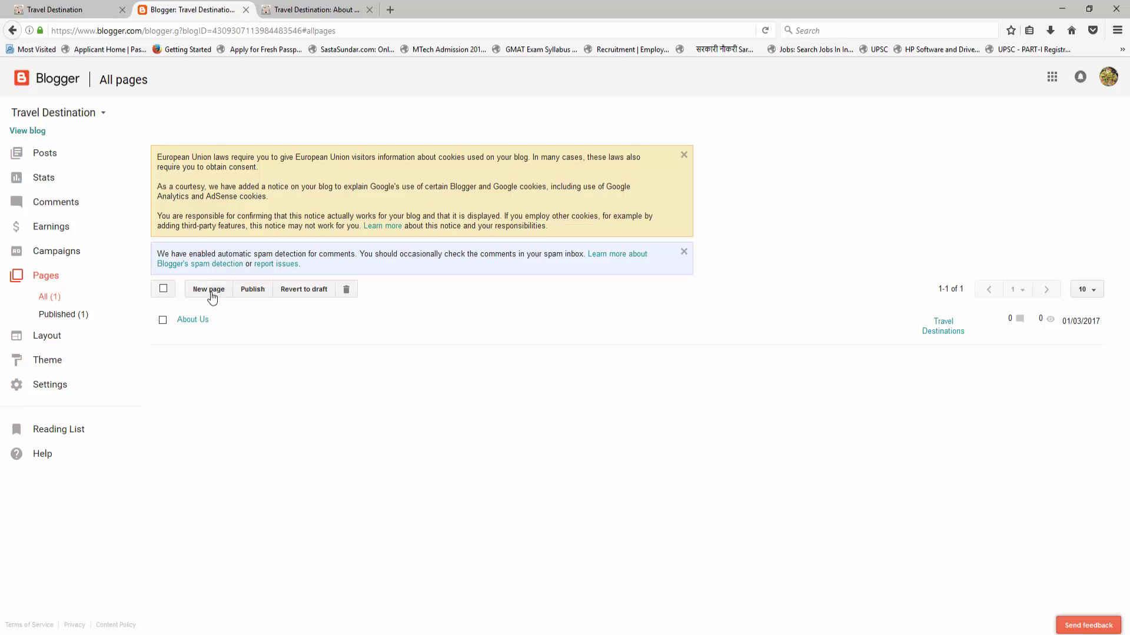
pyautogui.click(211, 293)
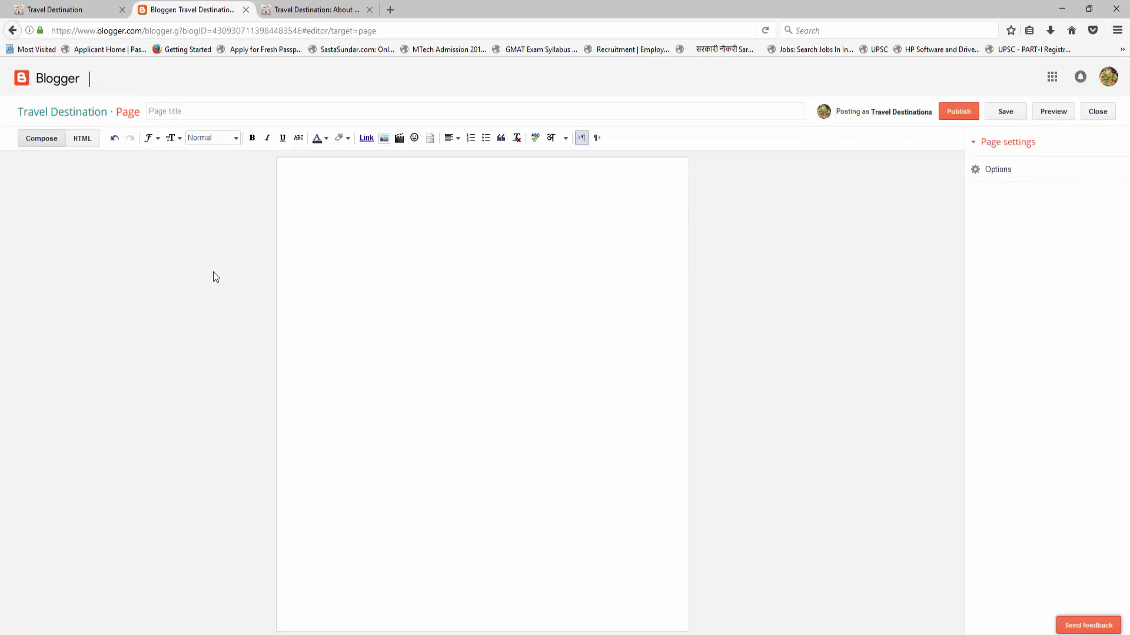
pyautogui.click(239, 106)
pyautogui.write('s')
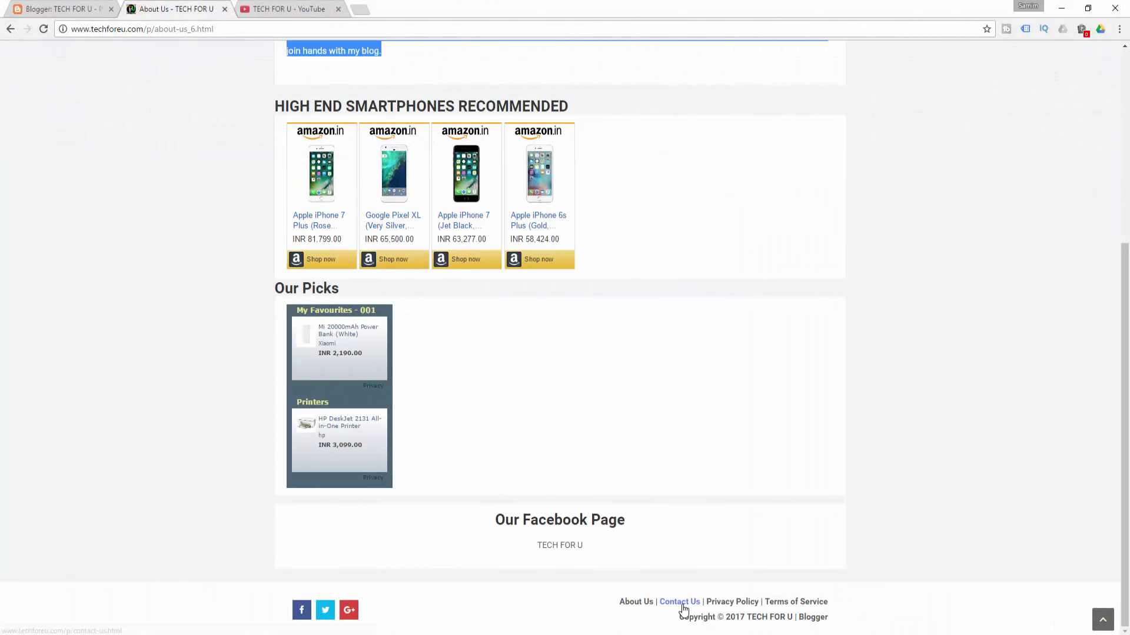
# Step: Open TECH FOR U's Contact Us page and copy its intro paragraph for the new page's body
pyautogui.click(679, 602)
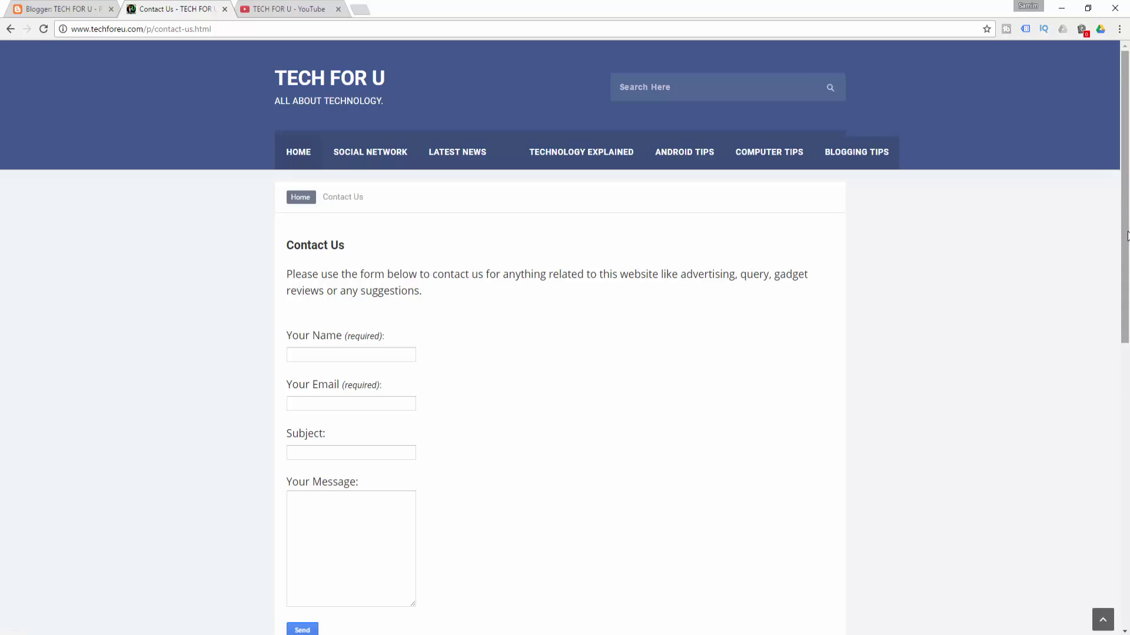
pyautogui.moveTo(1126, 232); pyautogui.dragTo(1128, 271)
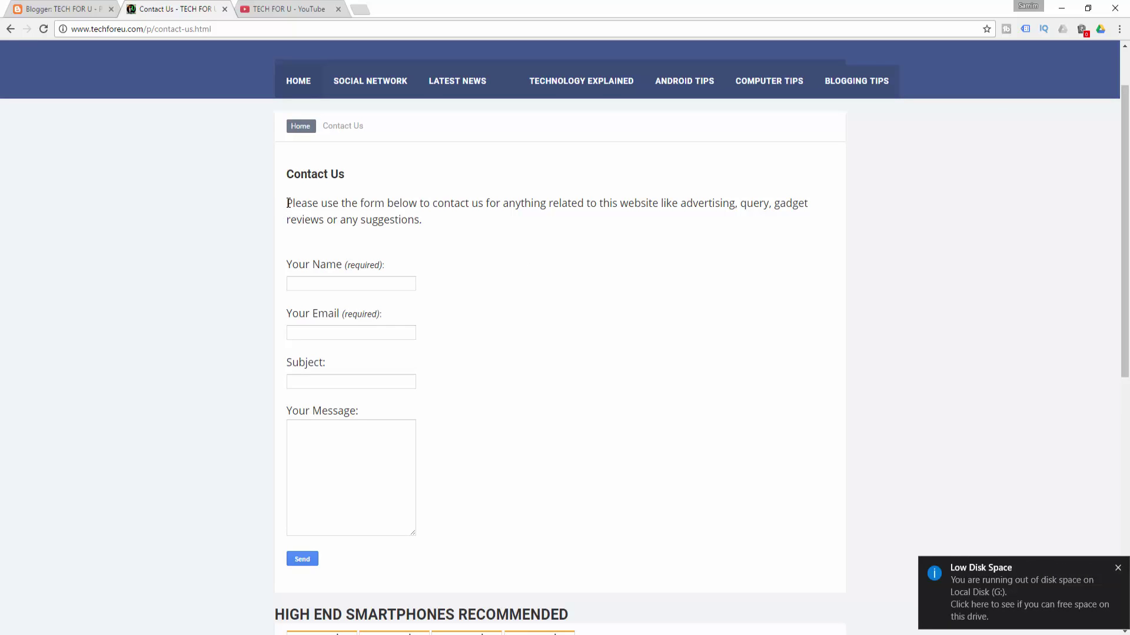
pyautogui.click(1118, 568)
pyautogui.moveTo(286, 203); pyautogui.dragTo(423, 224)
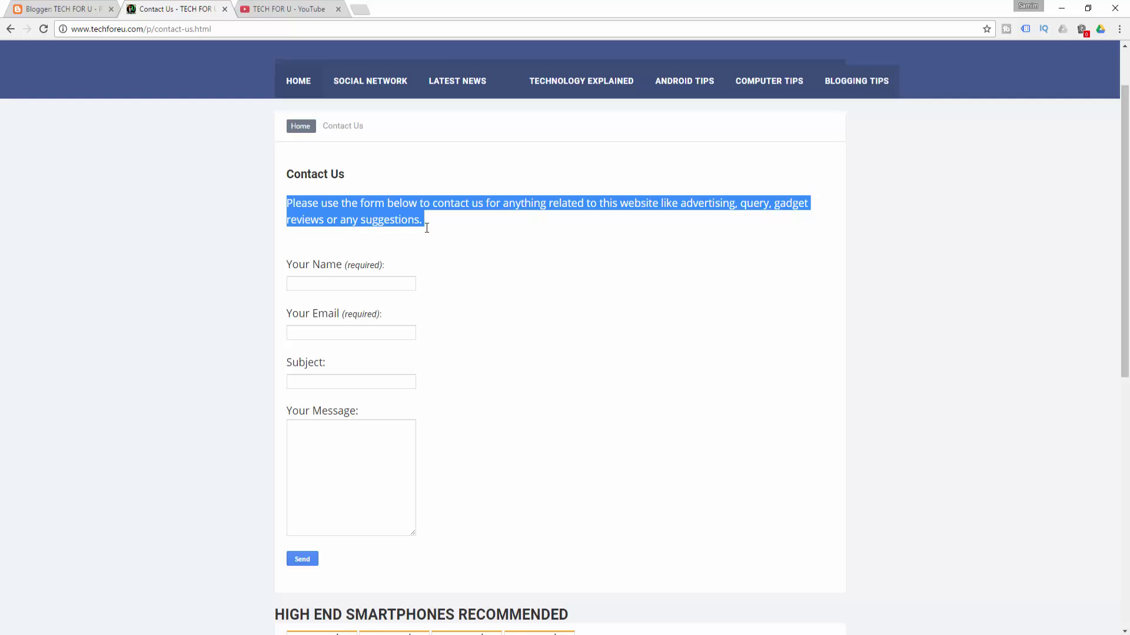
pyautogui.rightClick(404, 218)
pyautogui.click(425, 223)
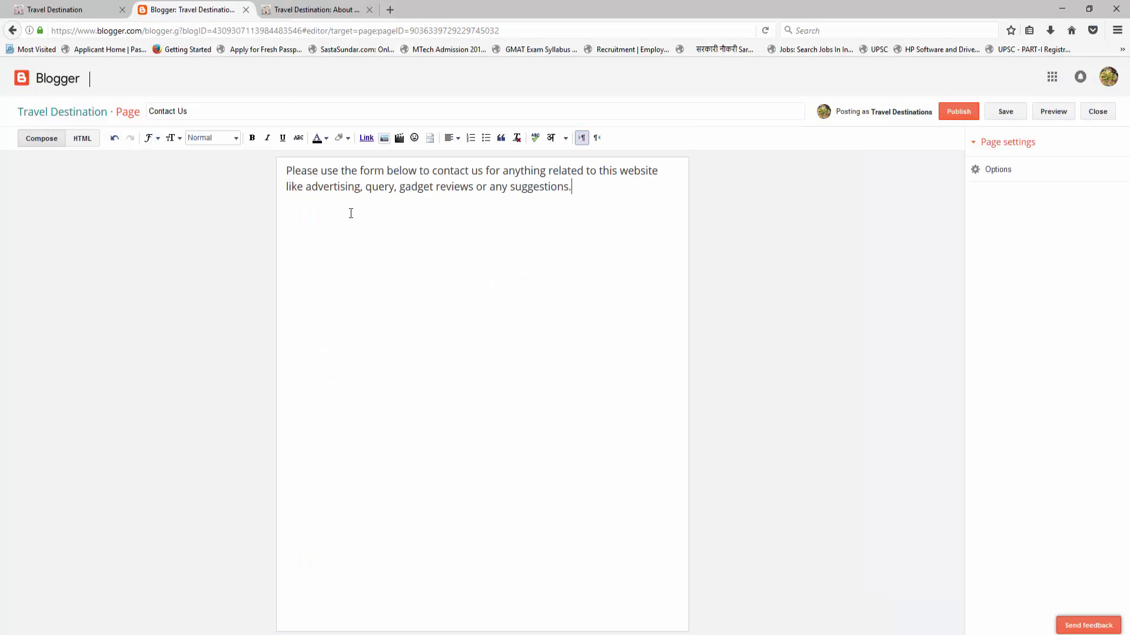
# Step: Publish the Contact Us page and view it on the live blog
pyautogui.click(958, 111)
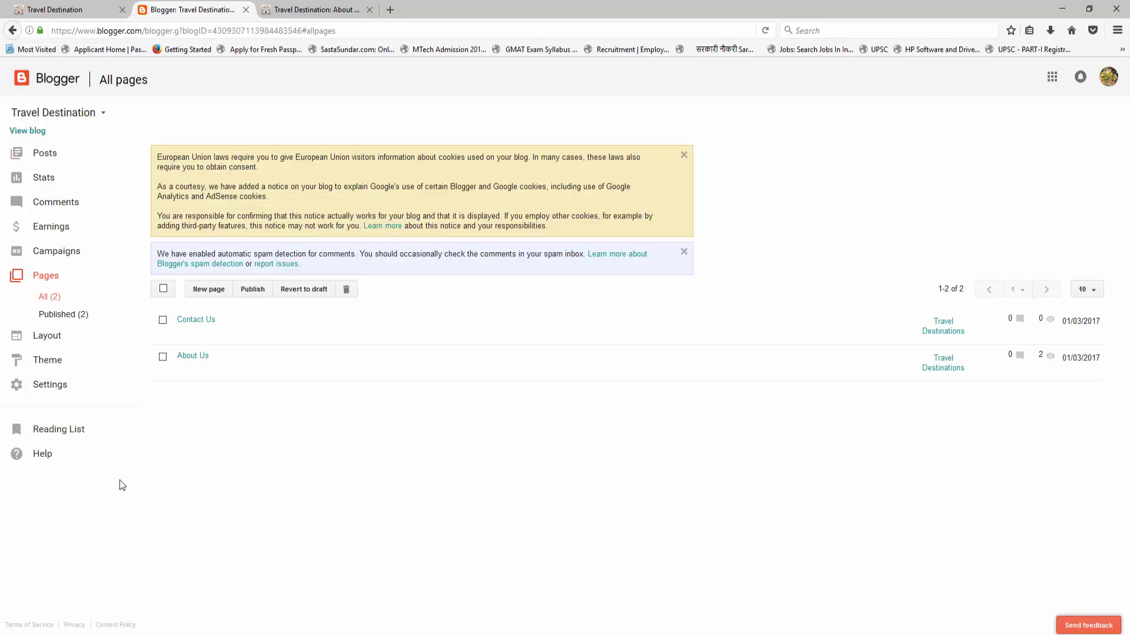
pyautogui.moveTo(183, 351)
pyautogui.moveTo(209, 338)
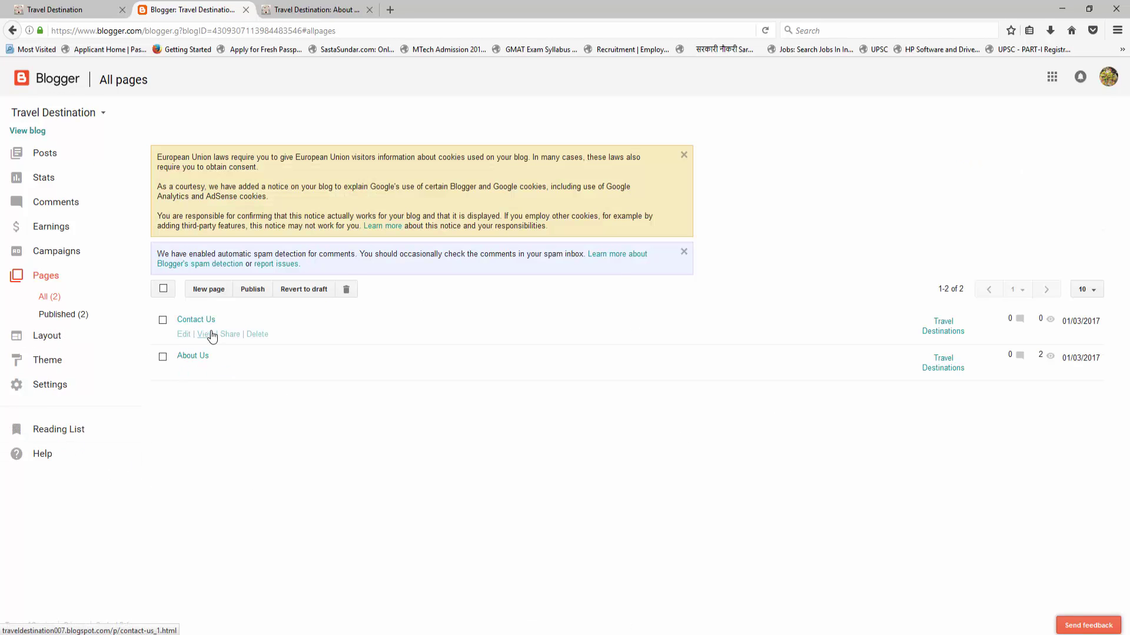
pyautogui.click(206, 334)
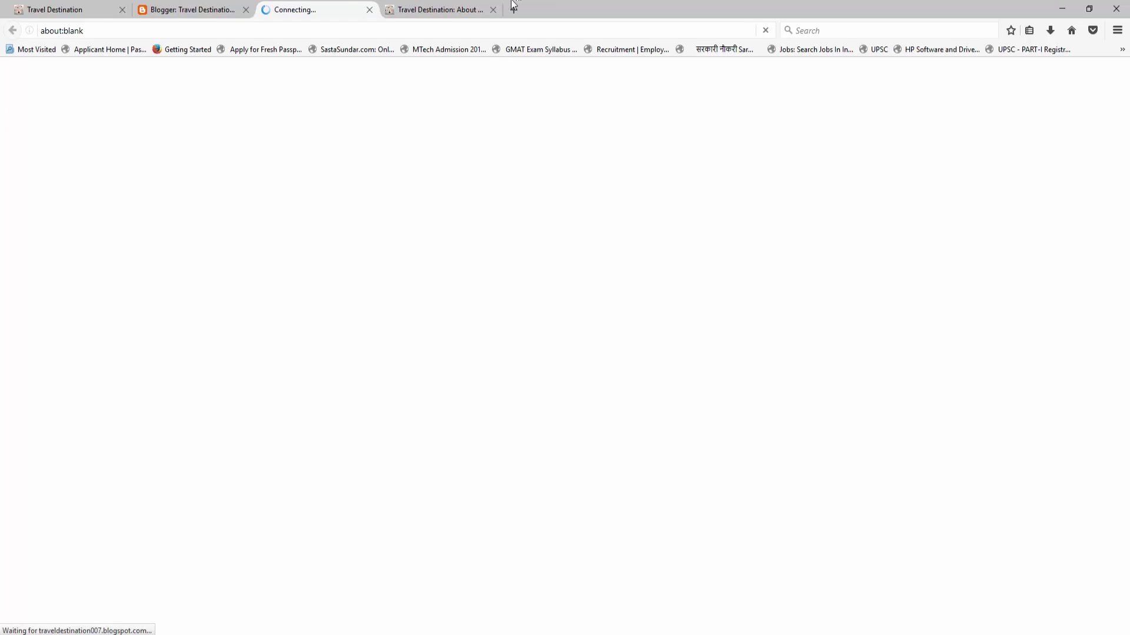
# Step: Return from the blog to Blogger and open the Layout editor
pyautogui.click(444, 12)
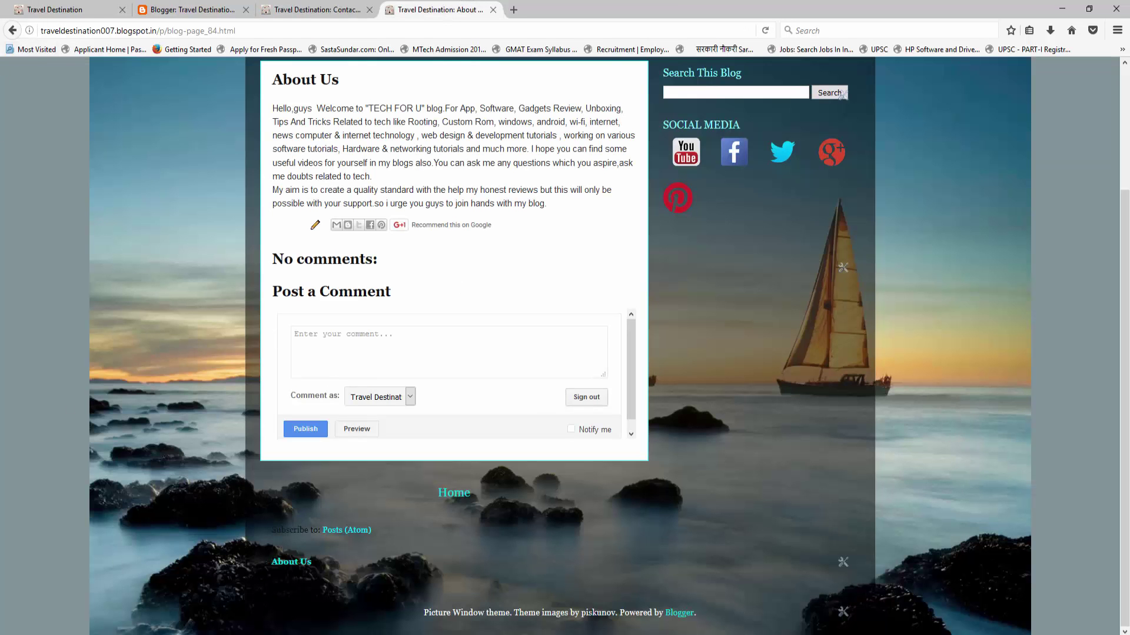
pyautogui.click(454, 493)
pyautogui.click(192, 10)
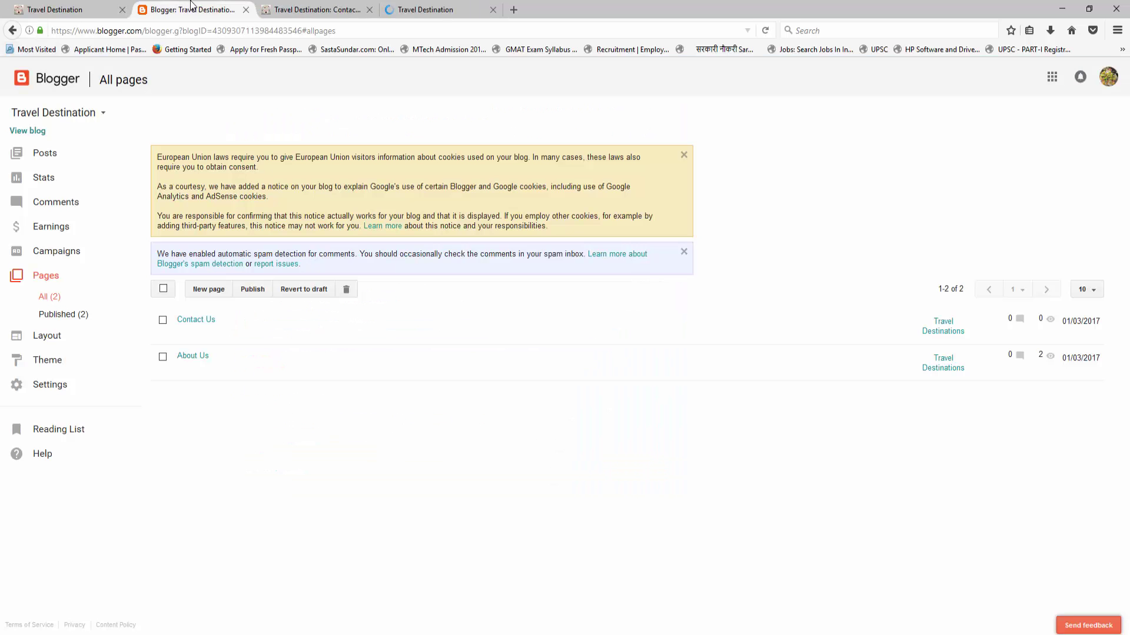
pyautogui.click(47, 336)
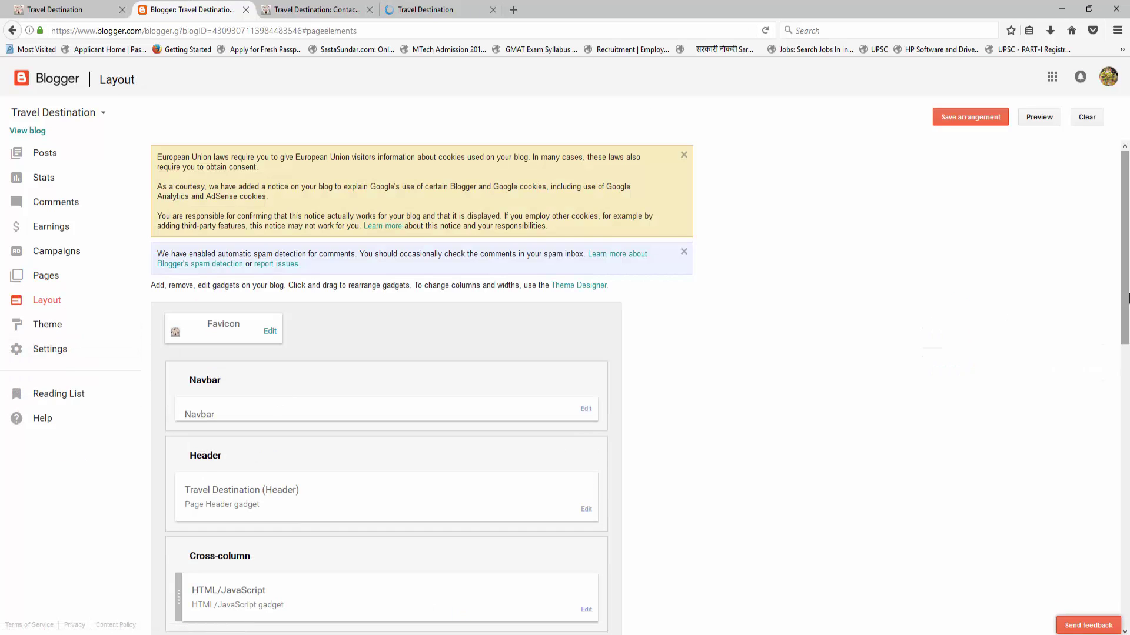
# Step: Tick Contact Us in the footer-1 Pages gadget, save it, and return to the live blog
pyautogui.scroll(-6, 449, 454)
pyautogui.scroll(-5, 804, 517)
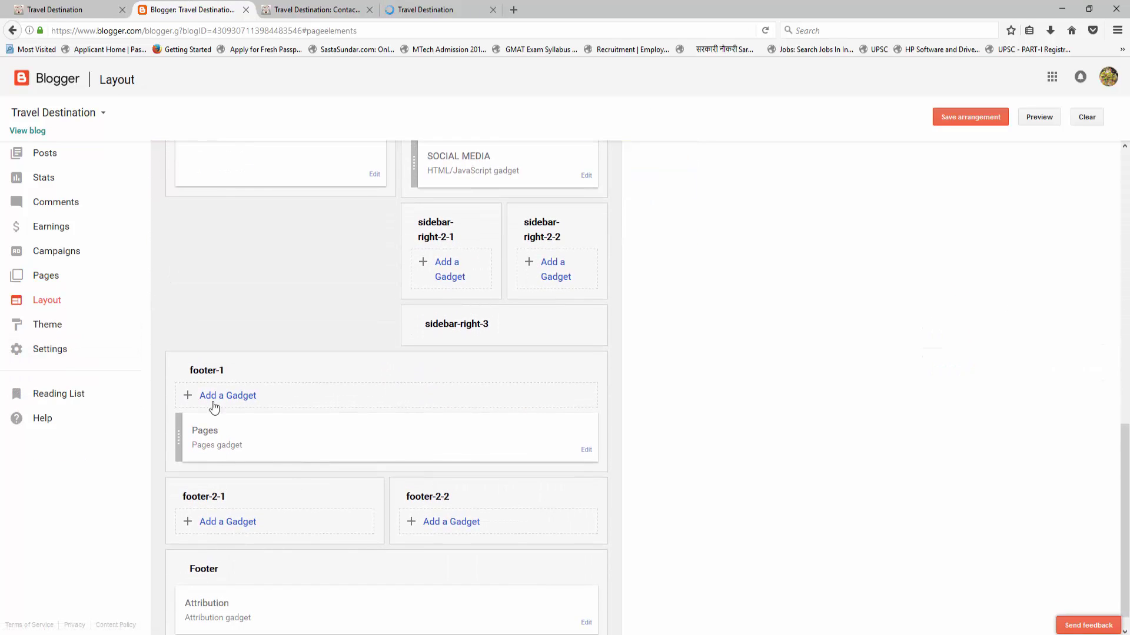
pyautogui.click(587, 452)
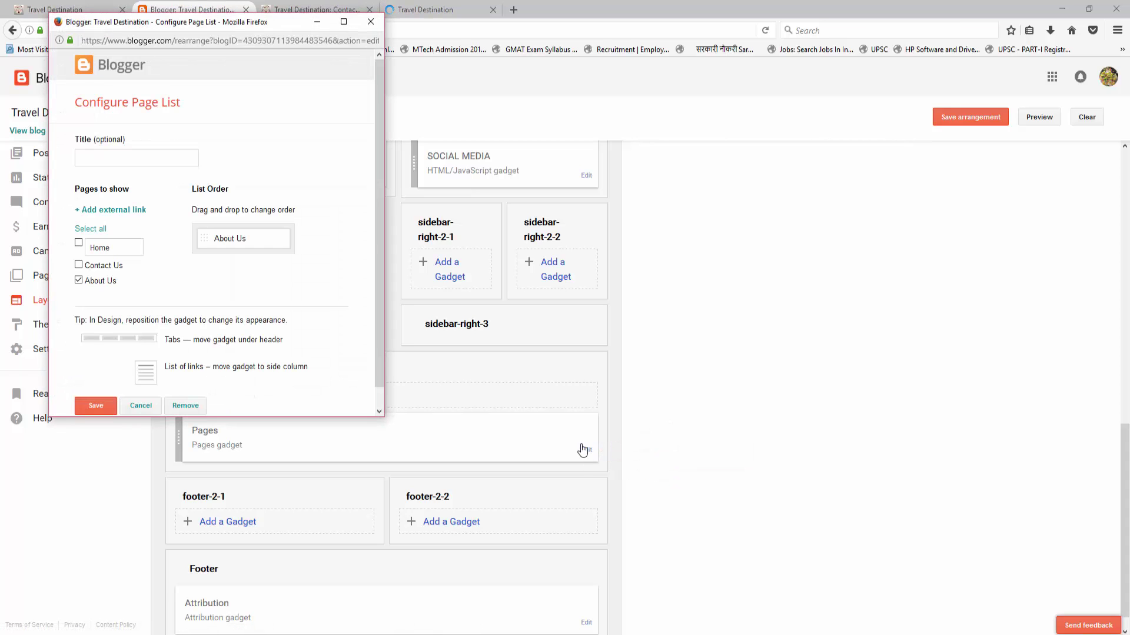
pyautogui.click(79, 265)
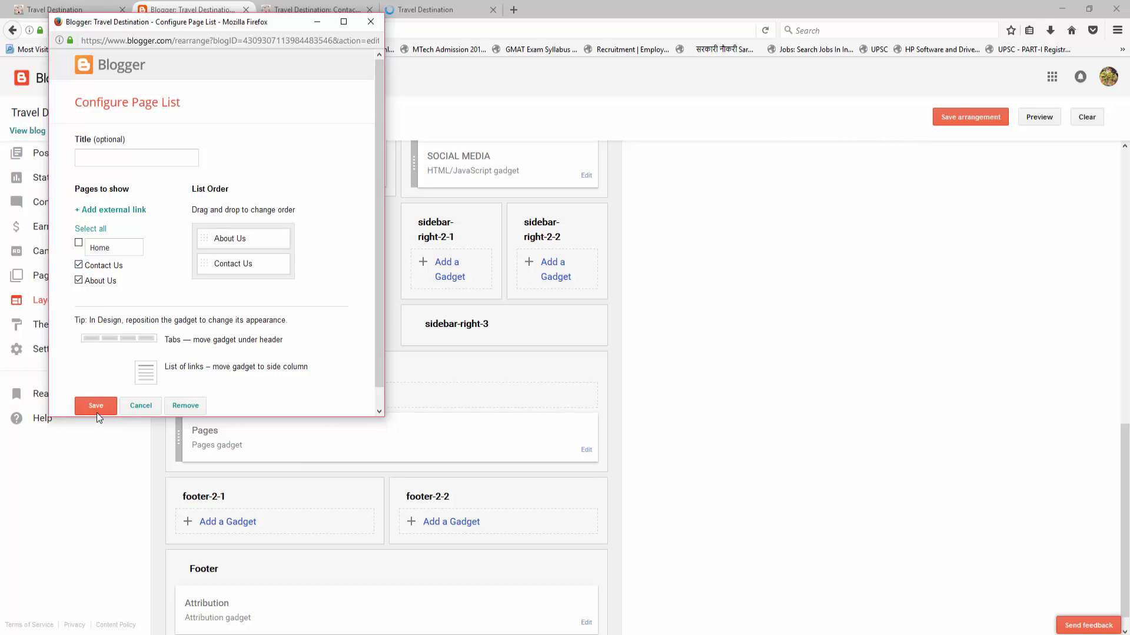
pyautogui.click(96, 407)
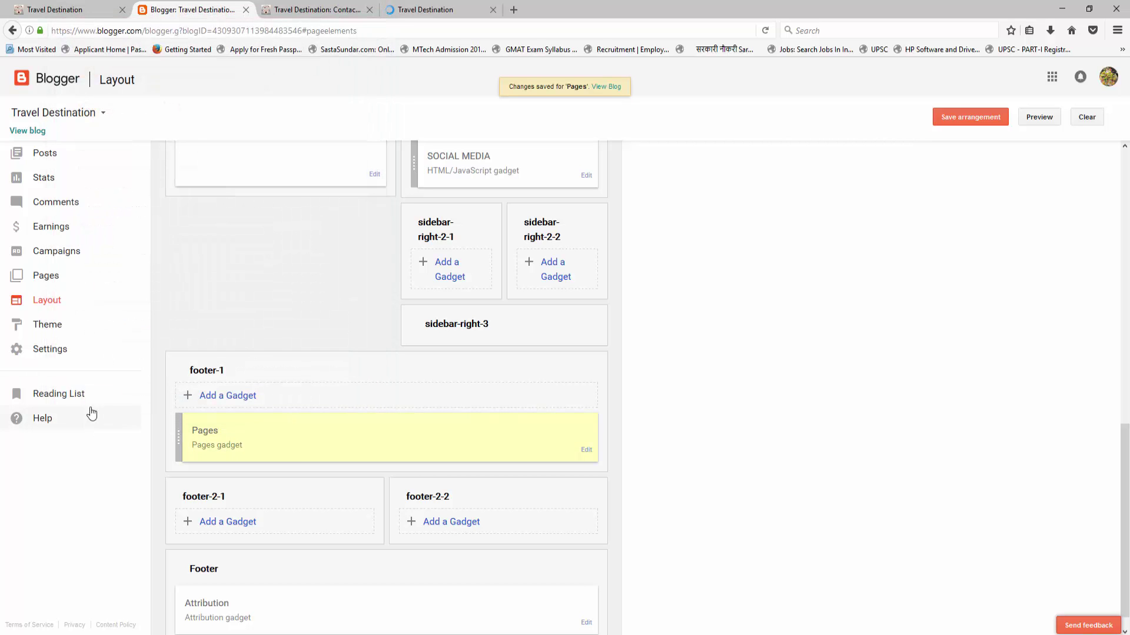
pyautogui.click(431, 7)
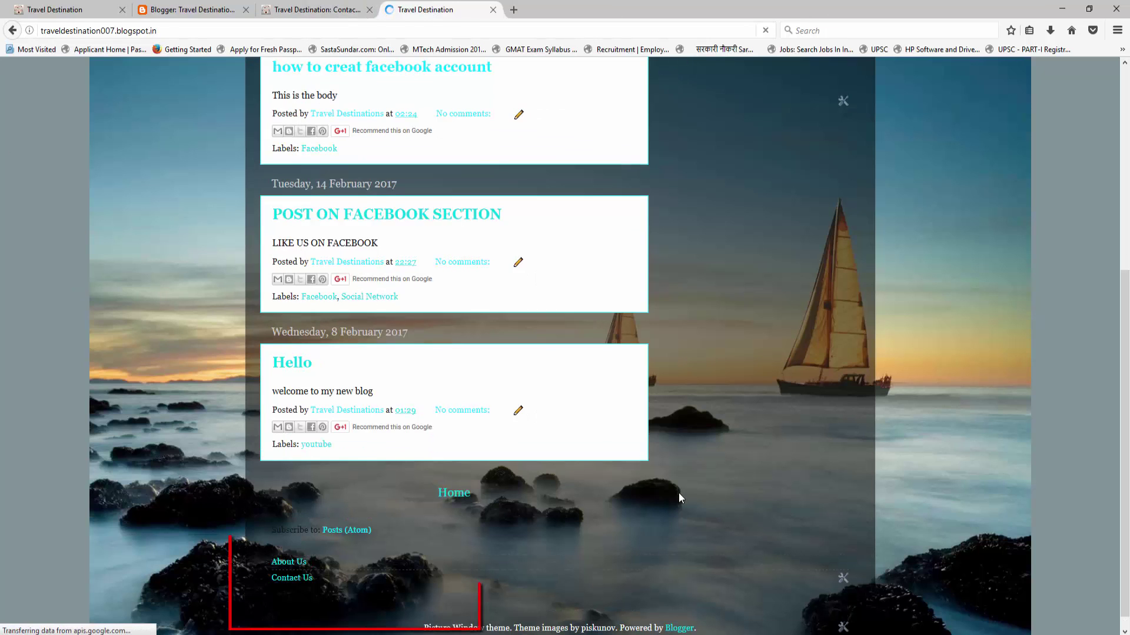
# Step: Open the footer's Contact Us link on the live blog, then go back to About Us
pyautogui.click(292, 578)
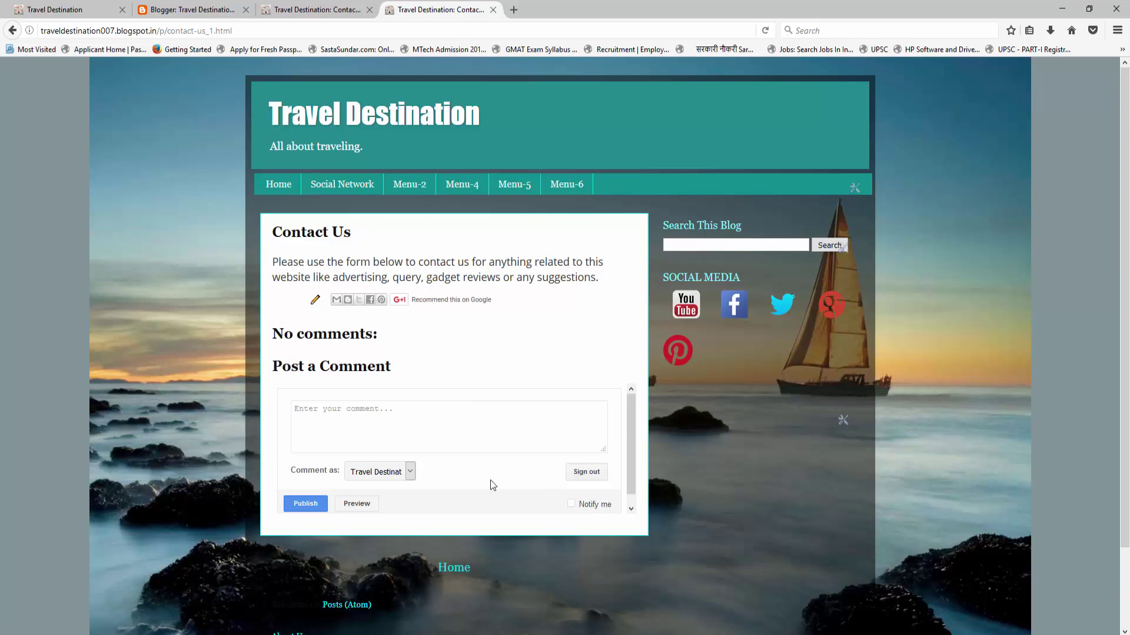
pyautogui.hotkey('alt', 'Left')
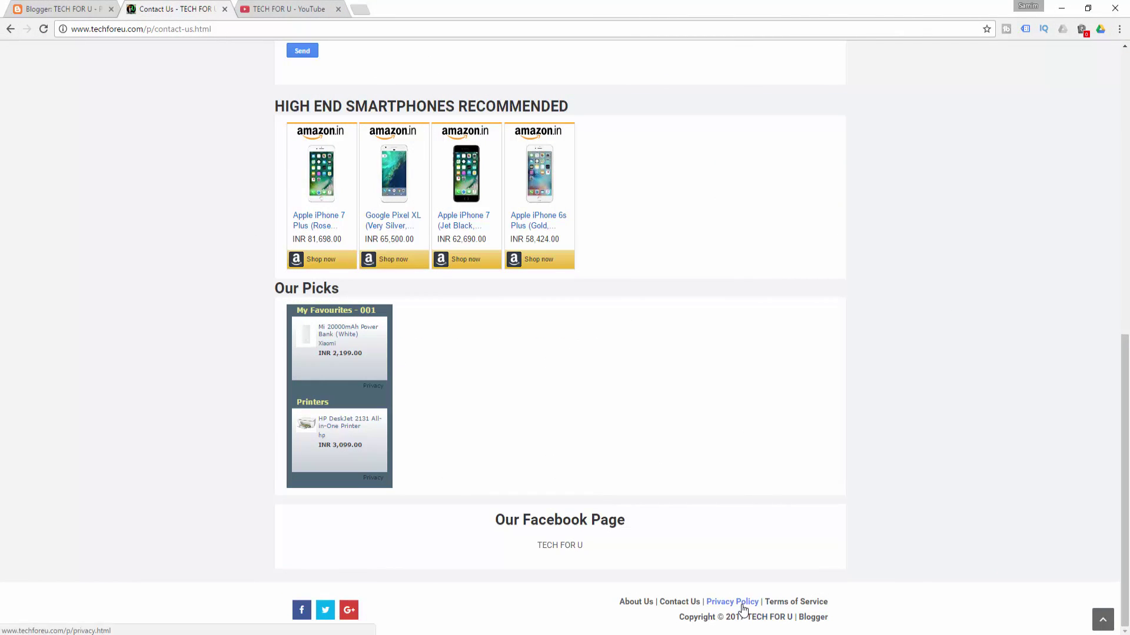
# Step: Publish a new Privacy Policy page reading 'This is my privacy policy page', then return to Layout
pyautogui.click(742, 604)
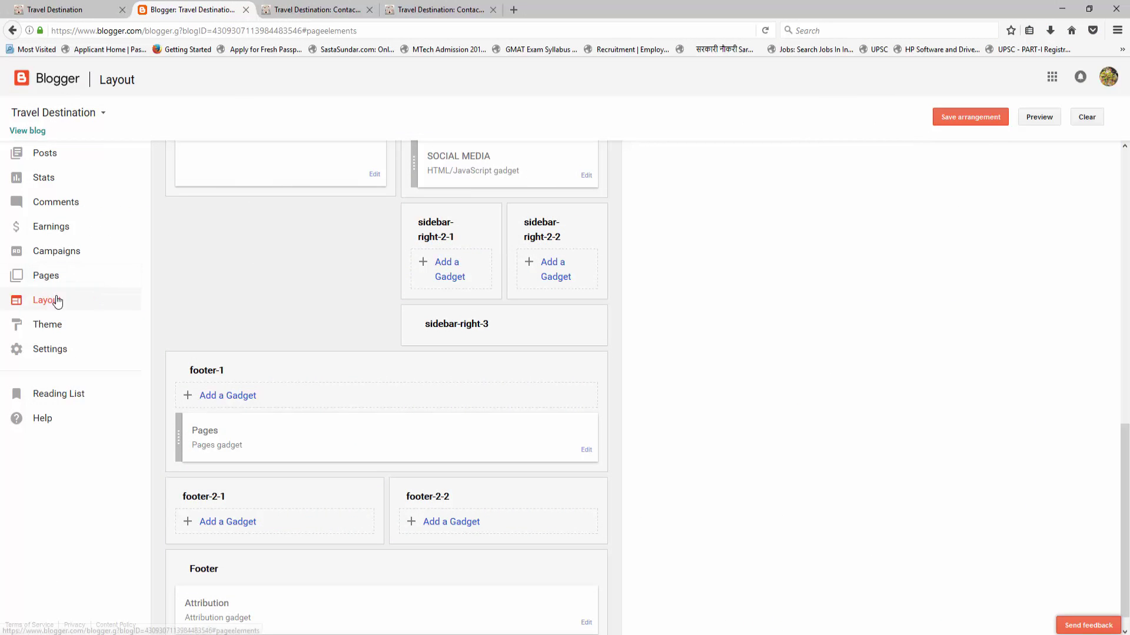
pyautogui.click(46, 276)
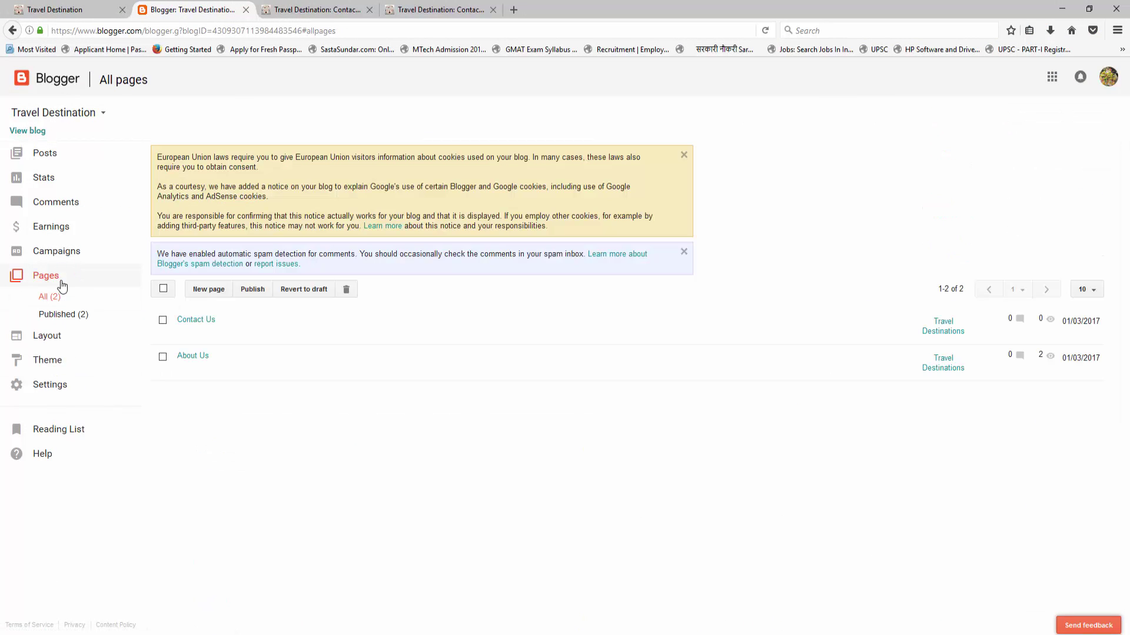
pyautogui.click(219, 291)
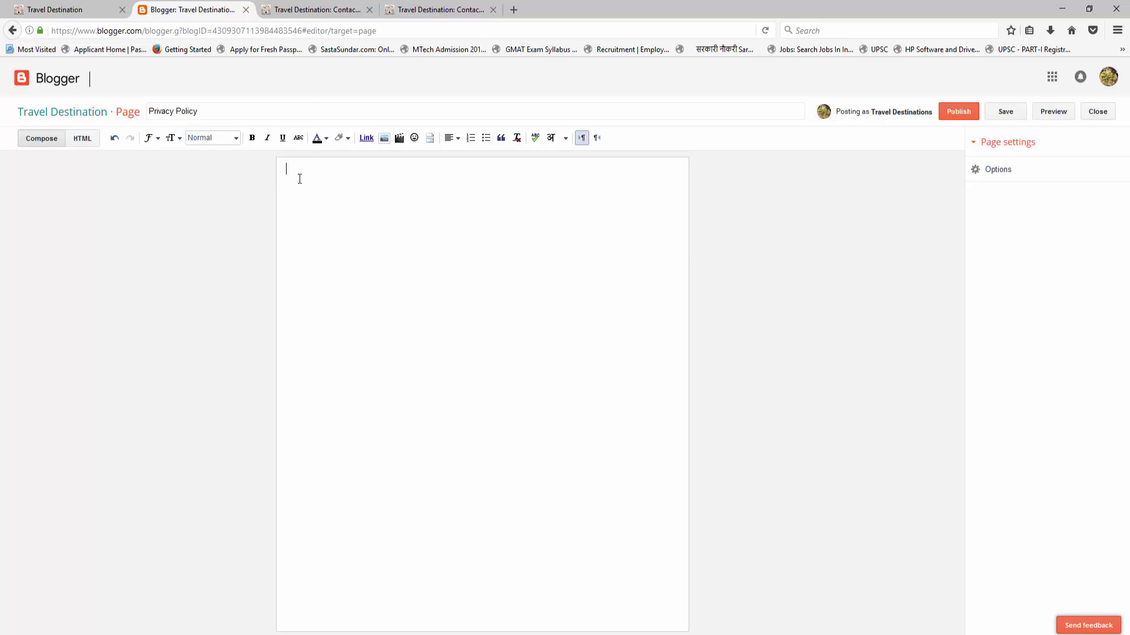
pyautogui.write('This is my privacy policy page')
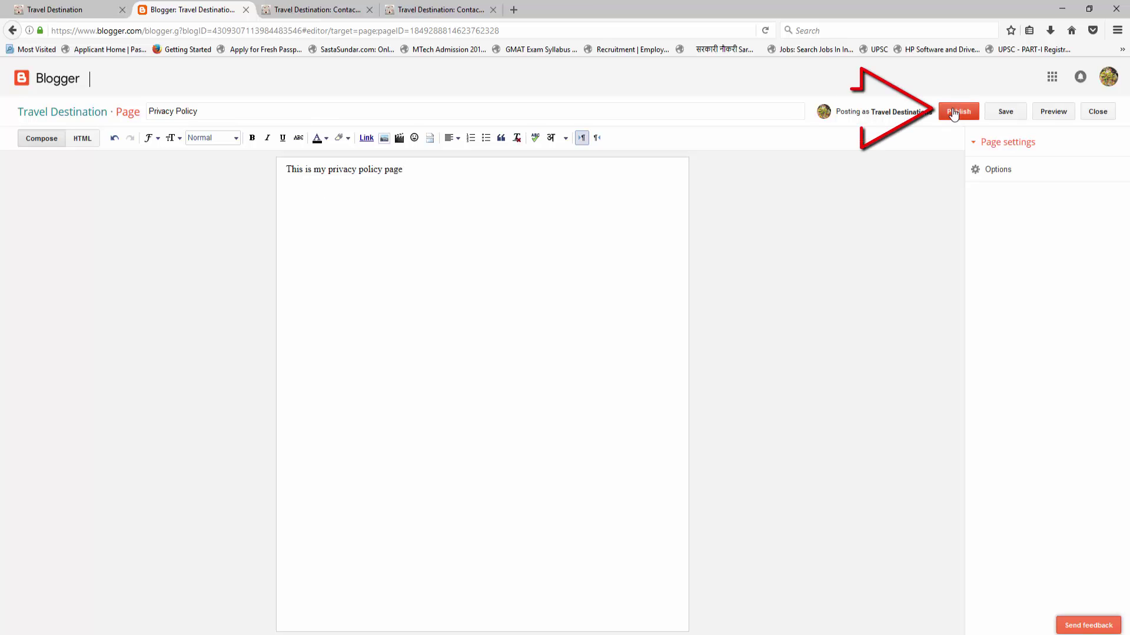
pyautogui.click(954, 111)
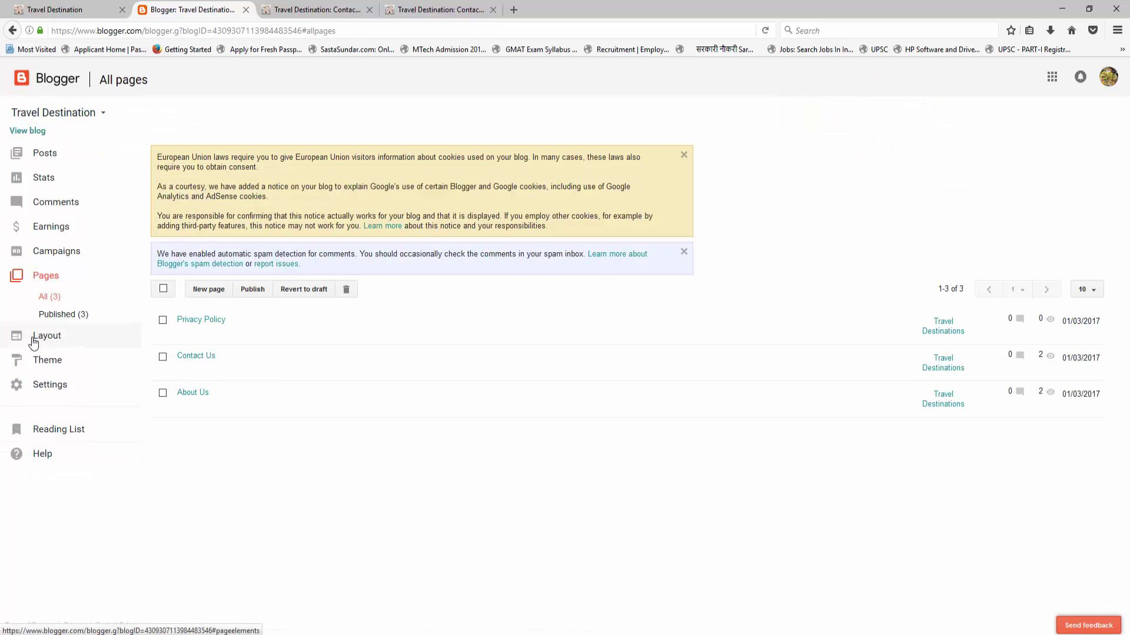
pyautogui.click(33, 341)
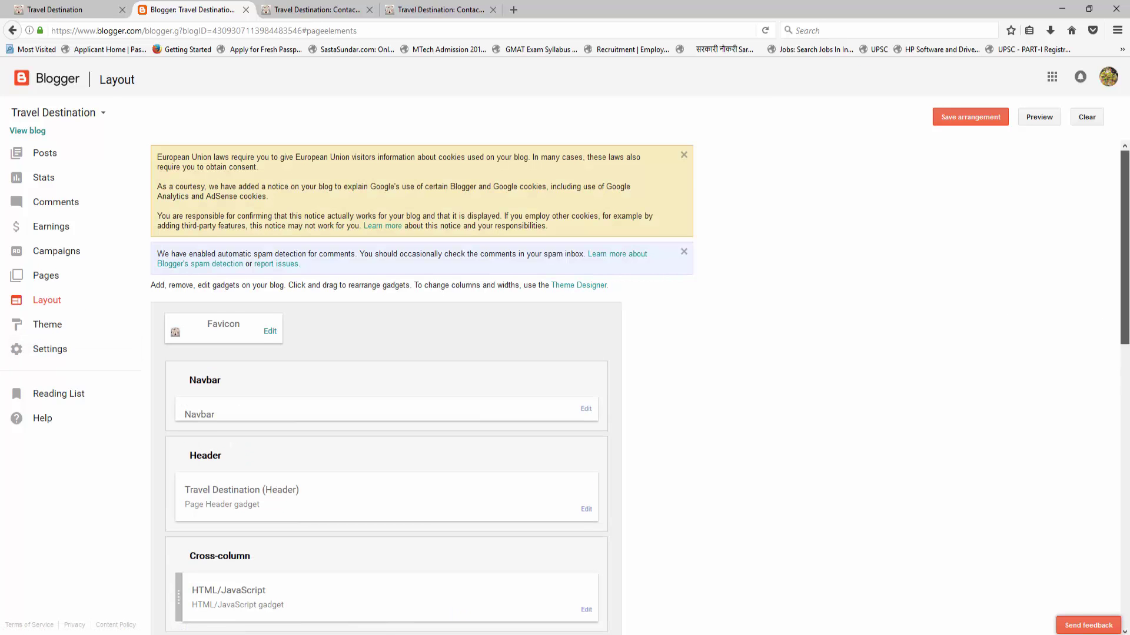
# Step: Add Privacy Policy to the footer Pages gadget and save it
pyautogui.scroll(-15, 318, 612)
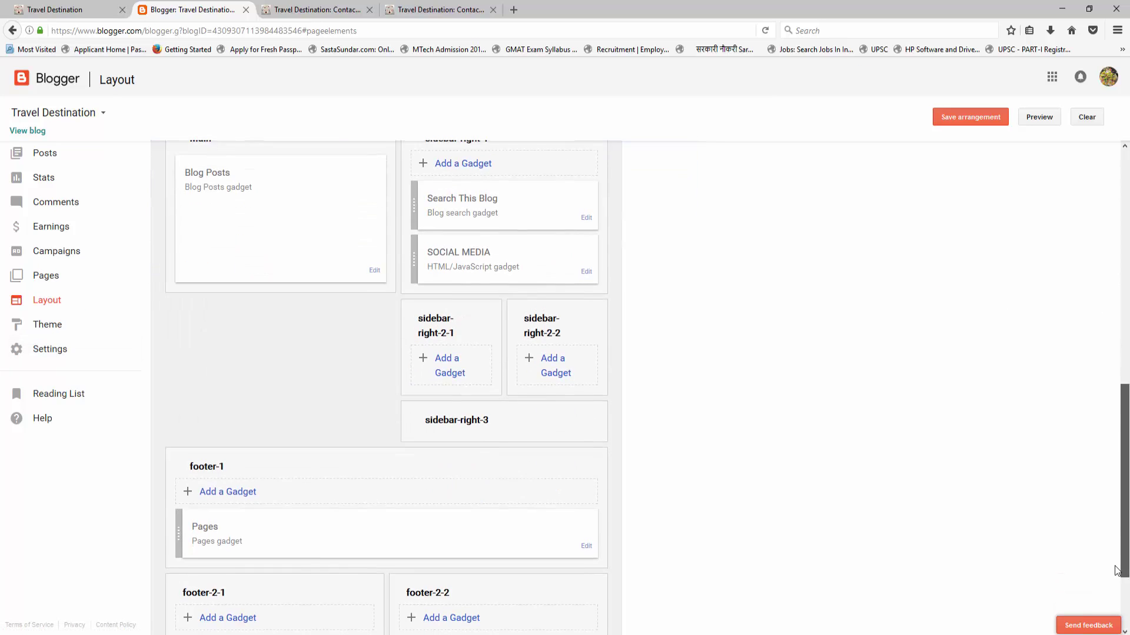
pyautogui.click(587, 539)
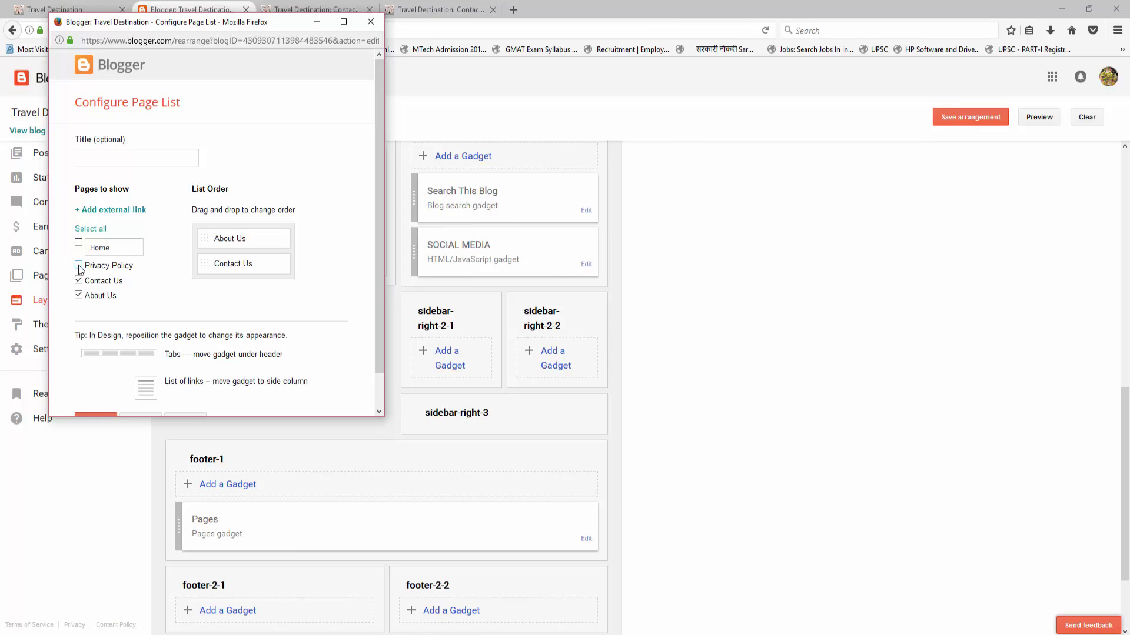
pyautogui.click(79, 266)
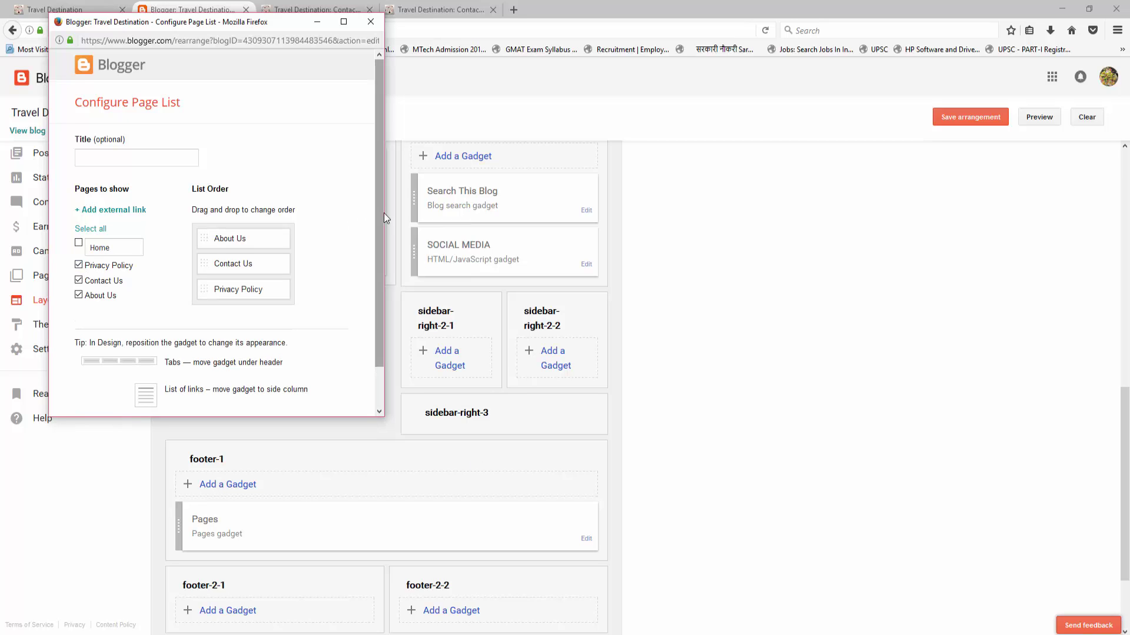
pyautogui.scroll(-1, 359, 305)
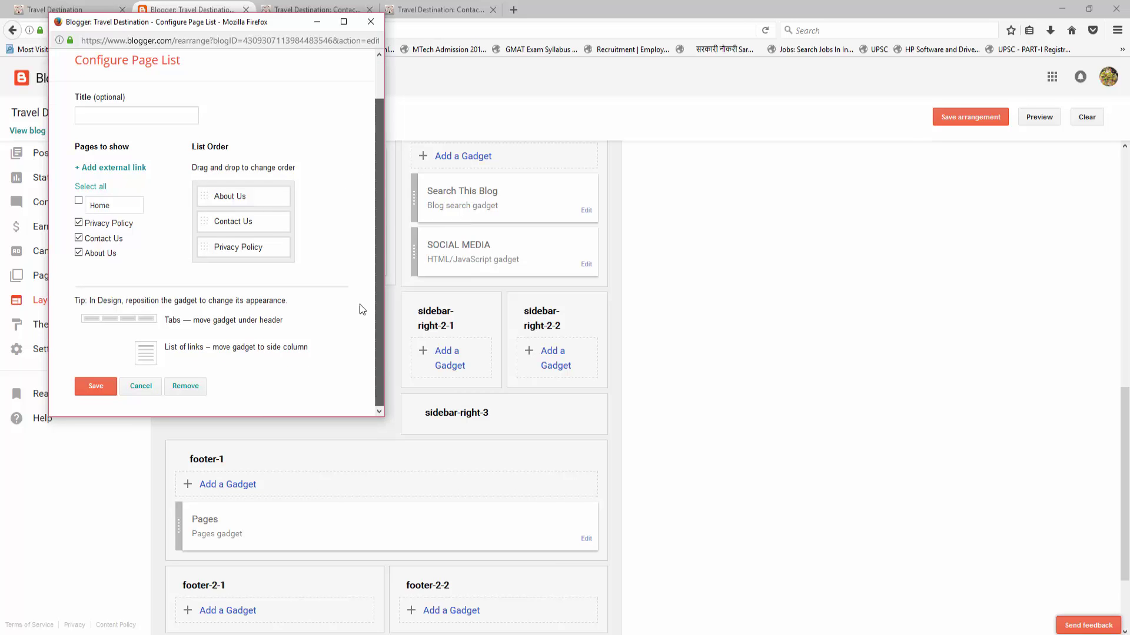
pyautogui.click(94, 388)
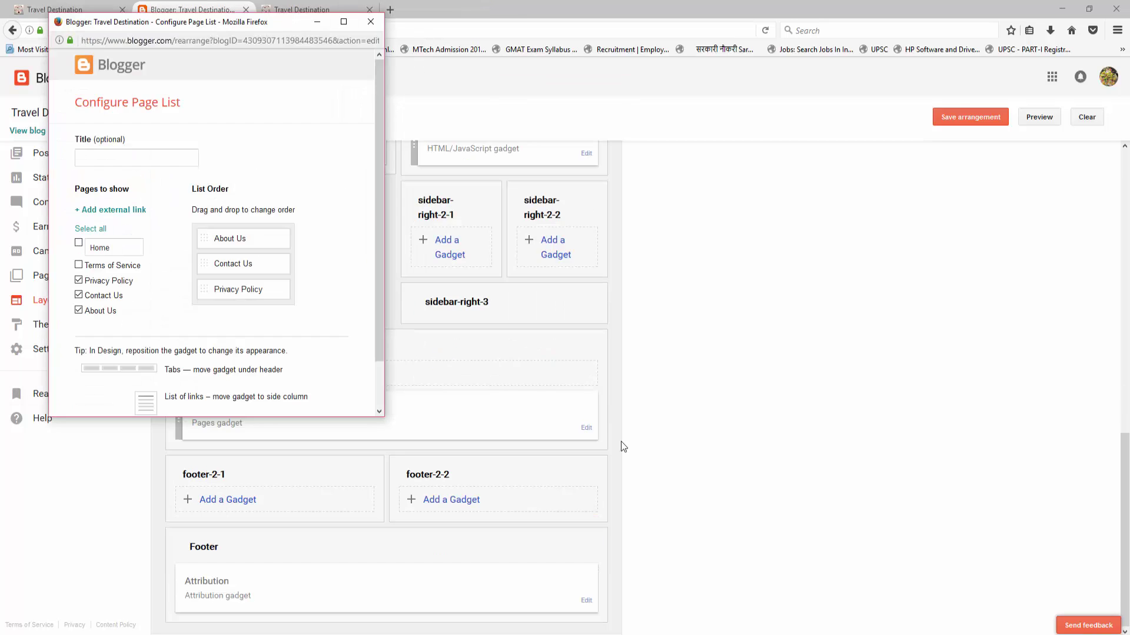
# Step: Add Terms of Service, rearrange the list order of the four pages, and save the gadget
pyautogui.click(79, 266)
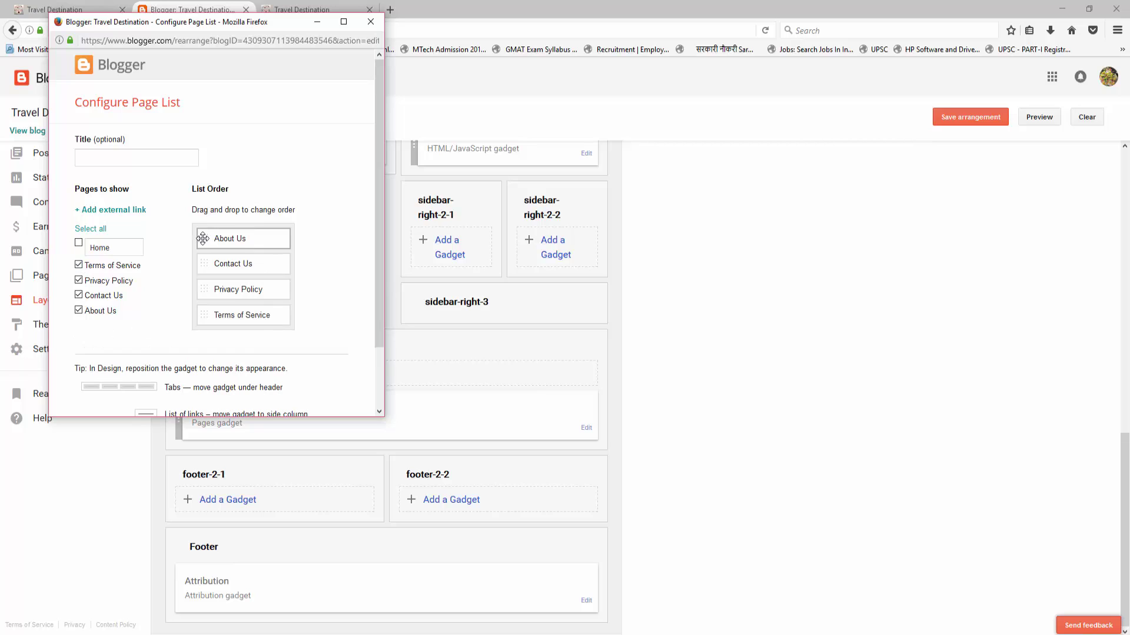
pyautogui.moveTo(203, 238)
pyautogui.mouseDown()
pyautogui.moveTo(204, 271)
pyautogui.moveTo(204, 240)
pyautogui.mouseUp()
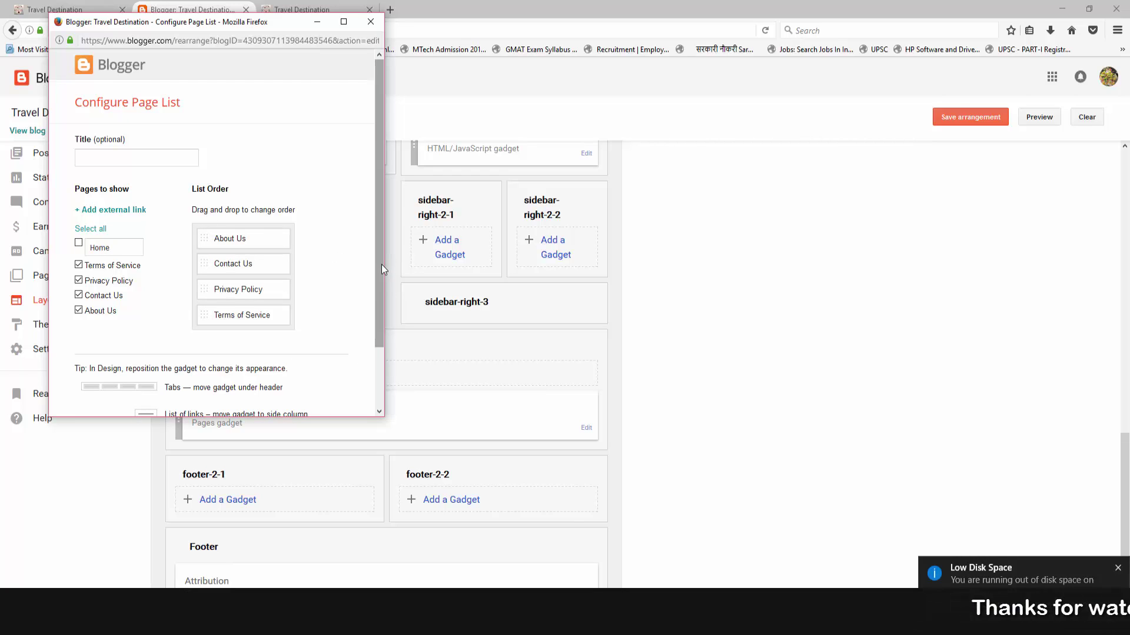
pyautogui.scroll(-2, 372, 385)
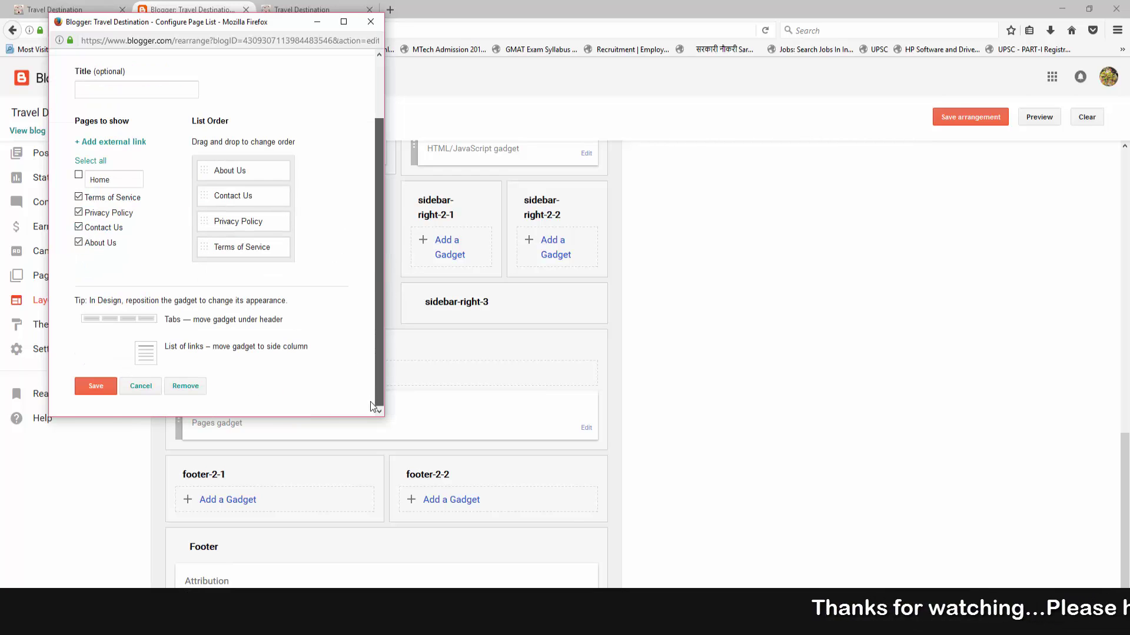
pyautogui.click(92, 386)
# Step: Like the 'How to find saved passwords on your computer' video and subscribe to TECH FOR U
pyautogui.click(296, 10)
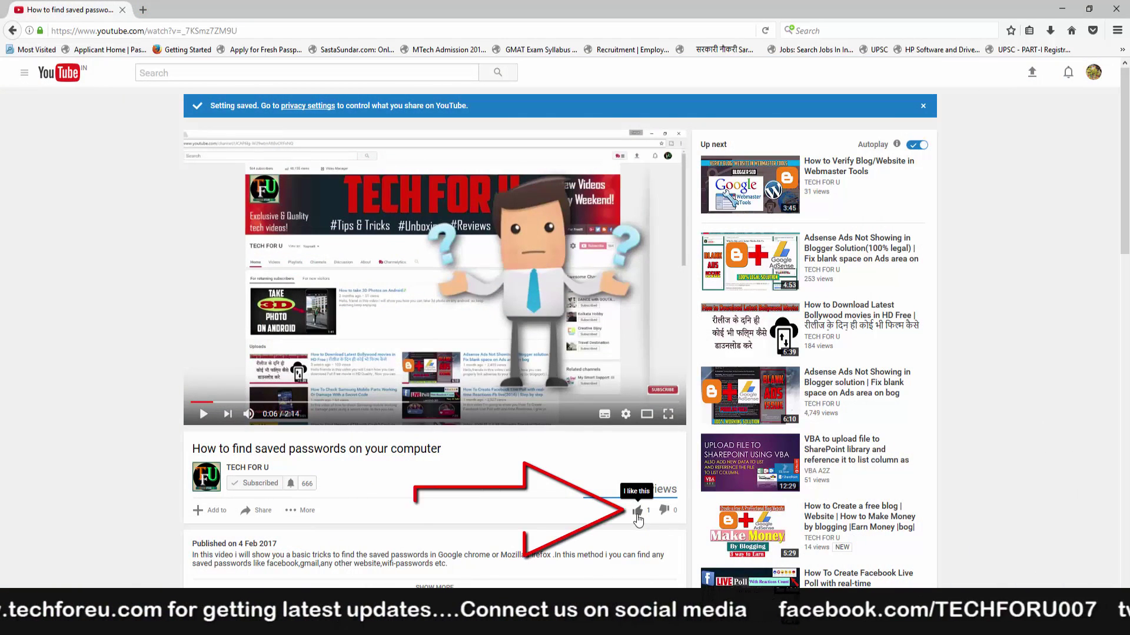
pyautogui.click(636, 515)
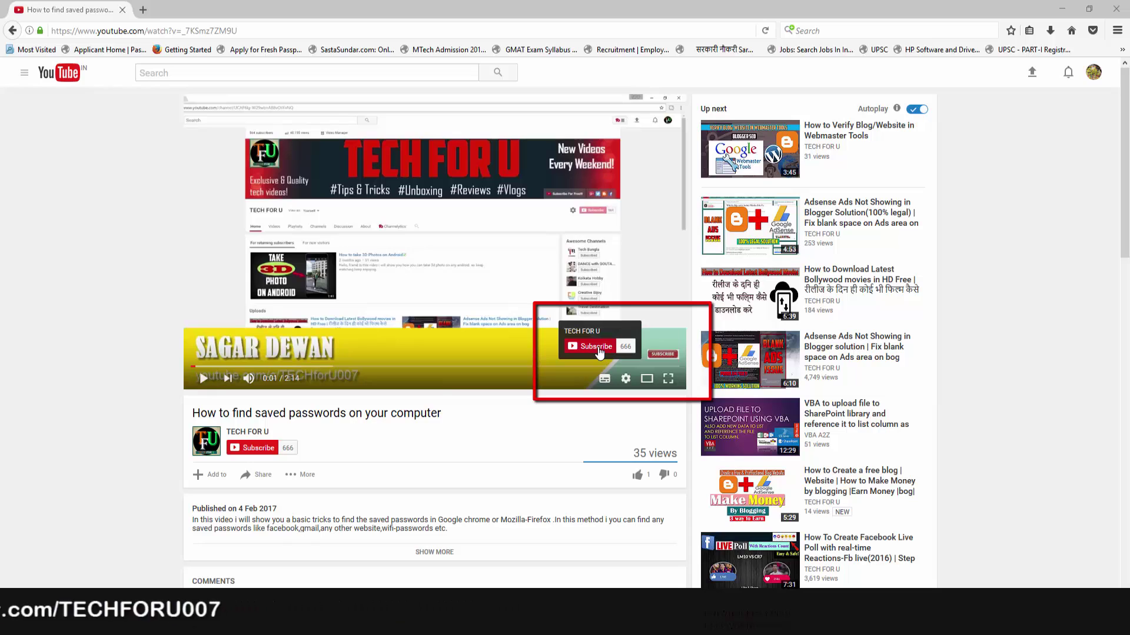
pyautogui.click(600, 352)
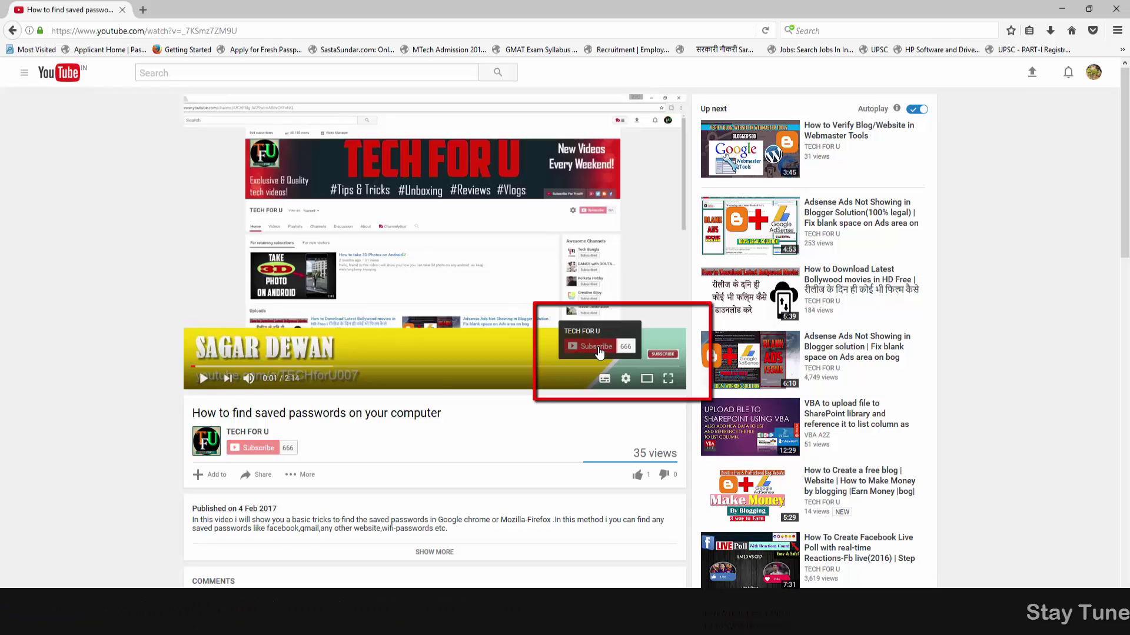